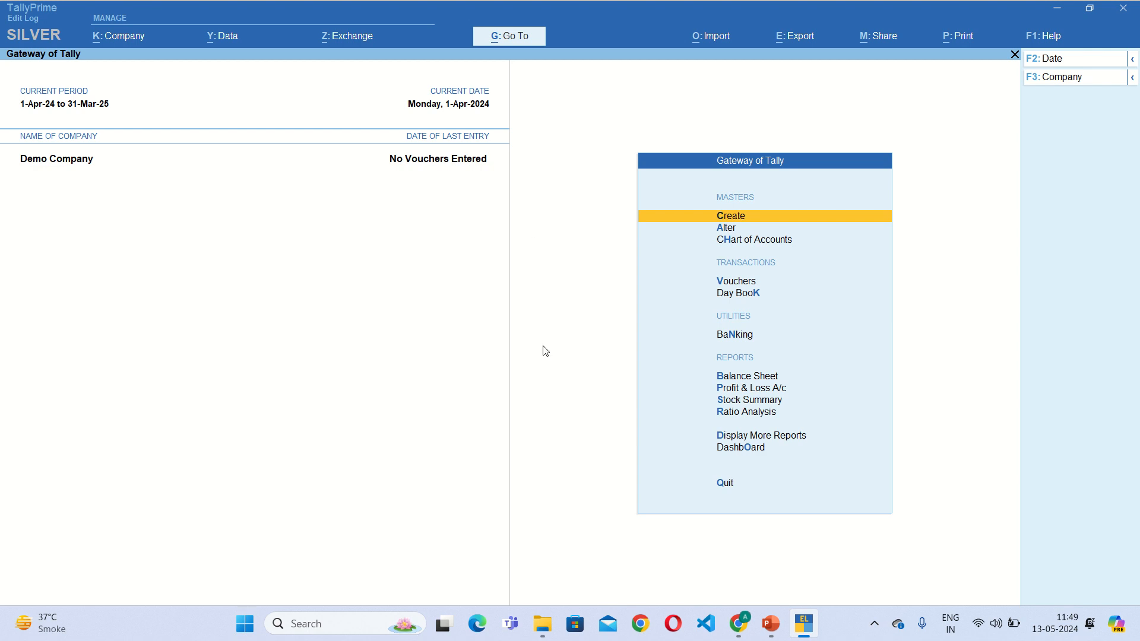
Step: Switch to File Explorer and permanently delete the two export_to_tally workbooks from the Downloads folder
{"action": "left_click", "coordinate": [542, 624]}
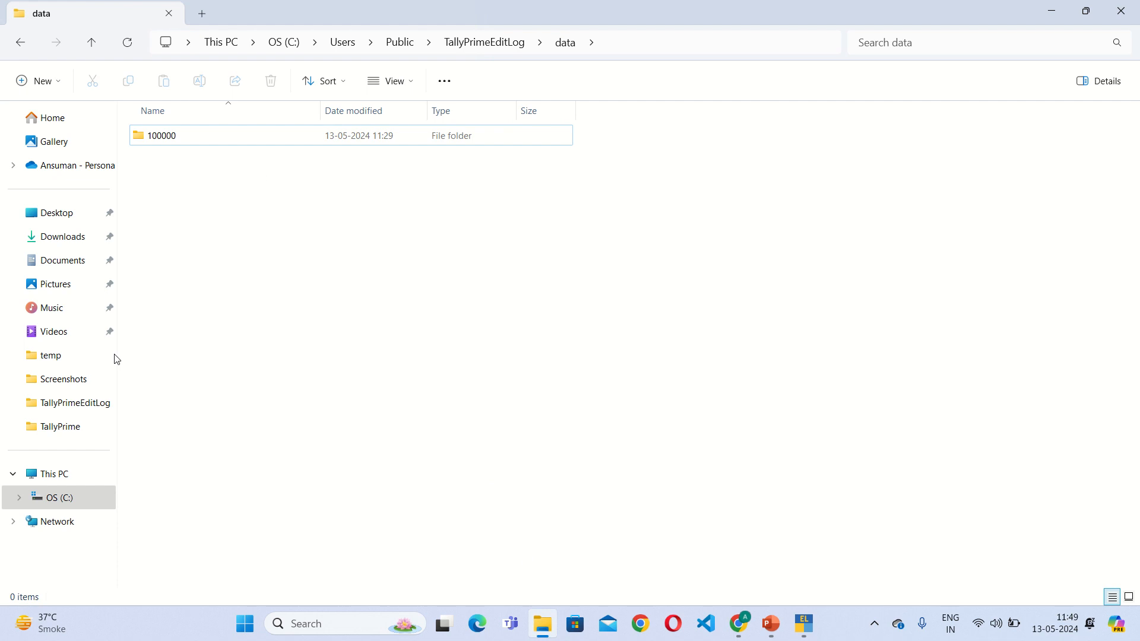
{"action": "left_click", "coordinate": [62, 238]}
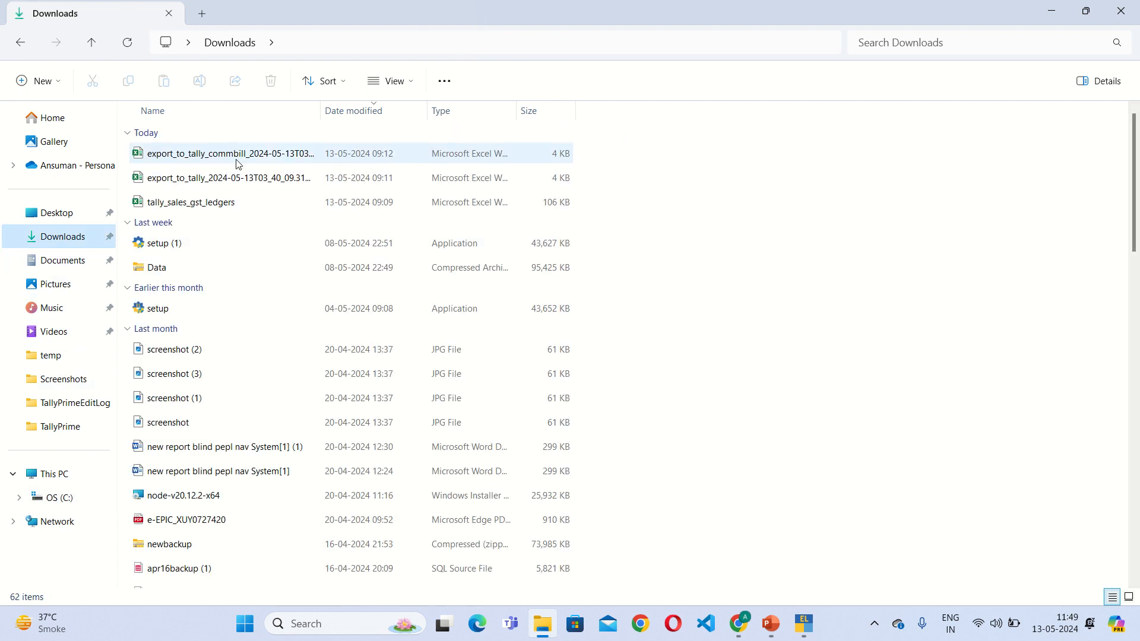
{"action": "left_click", "coordinate": [225, 209]}
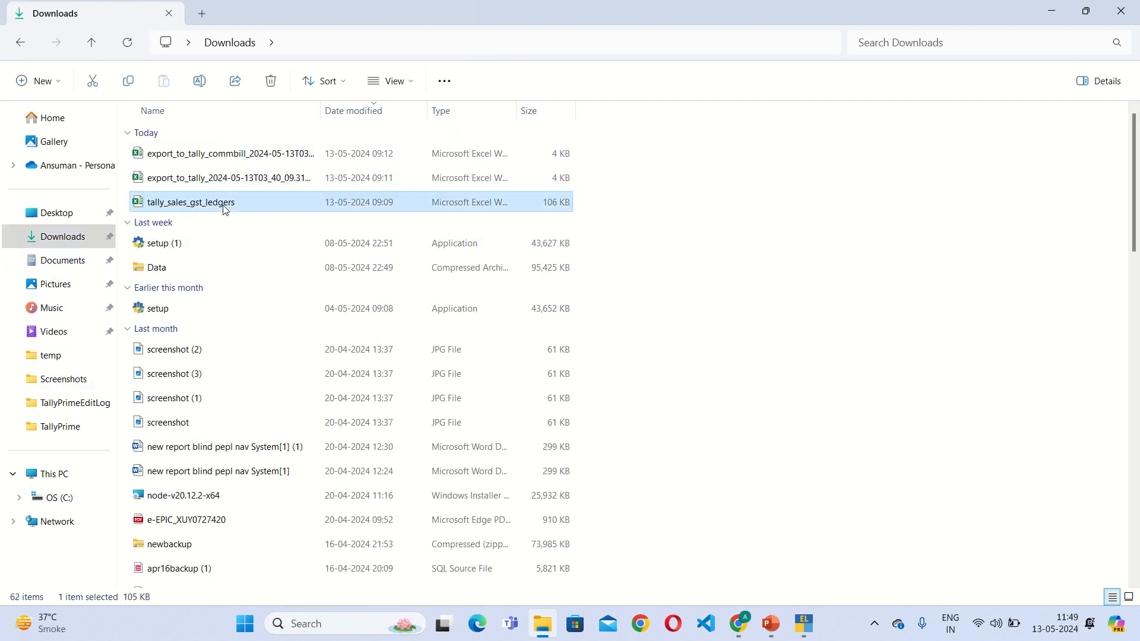
{"action": "left_click", "coordinate": [226, 155]}
{"action": "left_click", "coordinate": [229, 178], "text": "shift"}
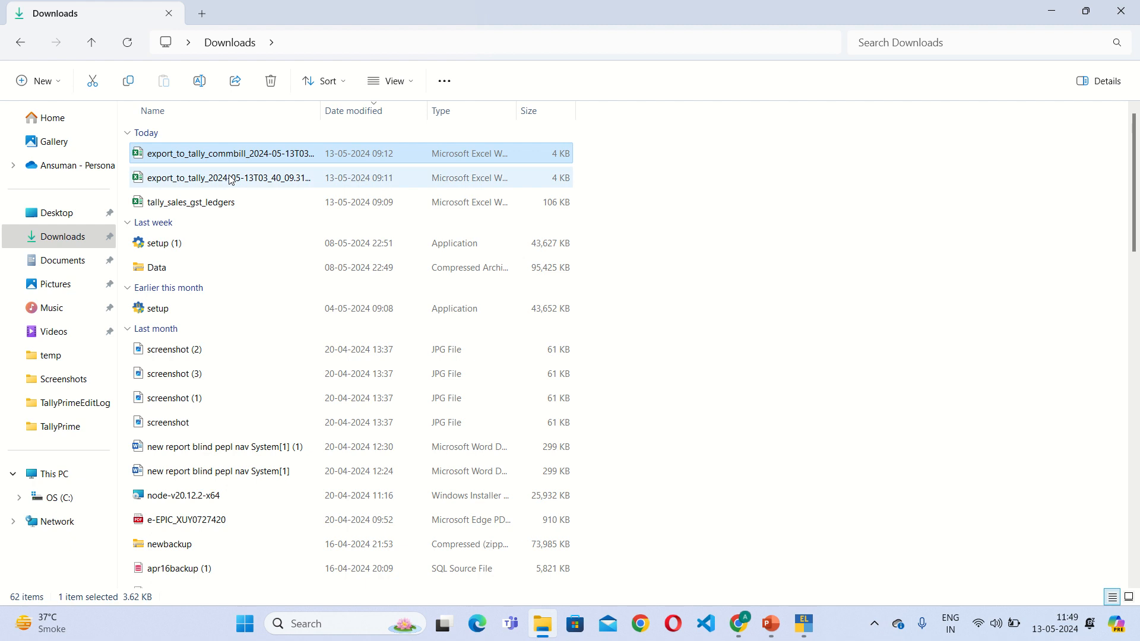
{"action": "key", "text": "shift+Delete"}
{"action": "key", "text": "Return"}
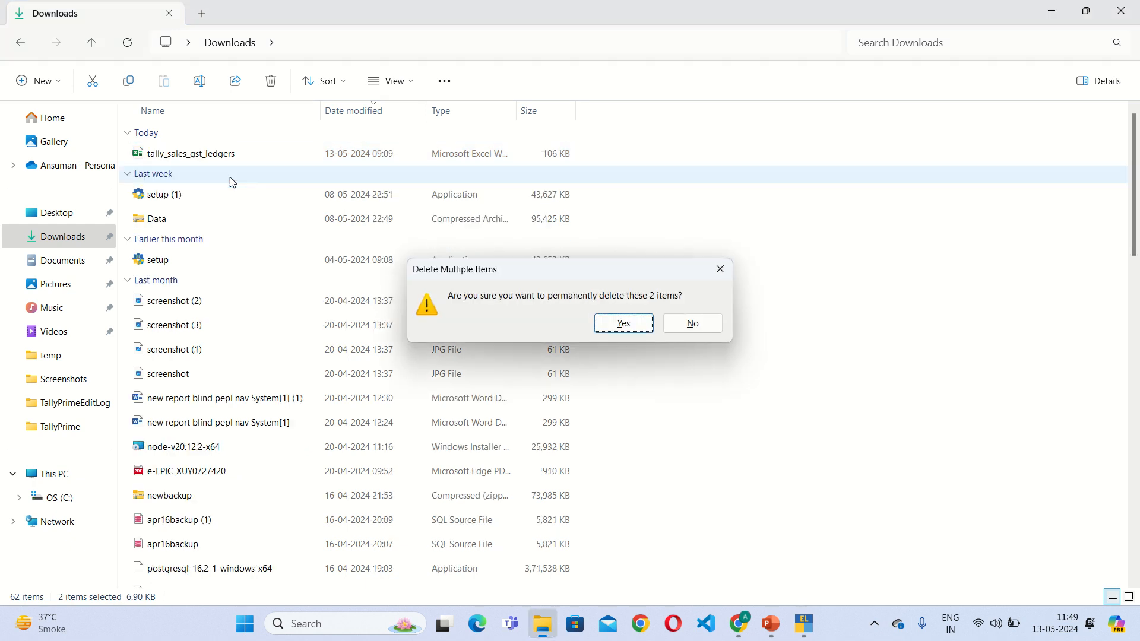
Step: Open the tally_sales_gst_ledgers workbook in Excel, examine the names, aliases and groups on the Ledger sheet, and close it
{"action": "left_click", "coordinate": [218, 156]}
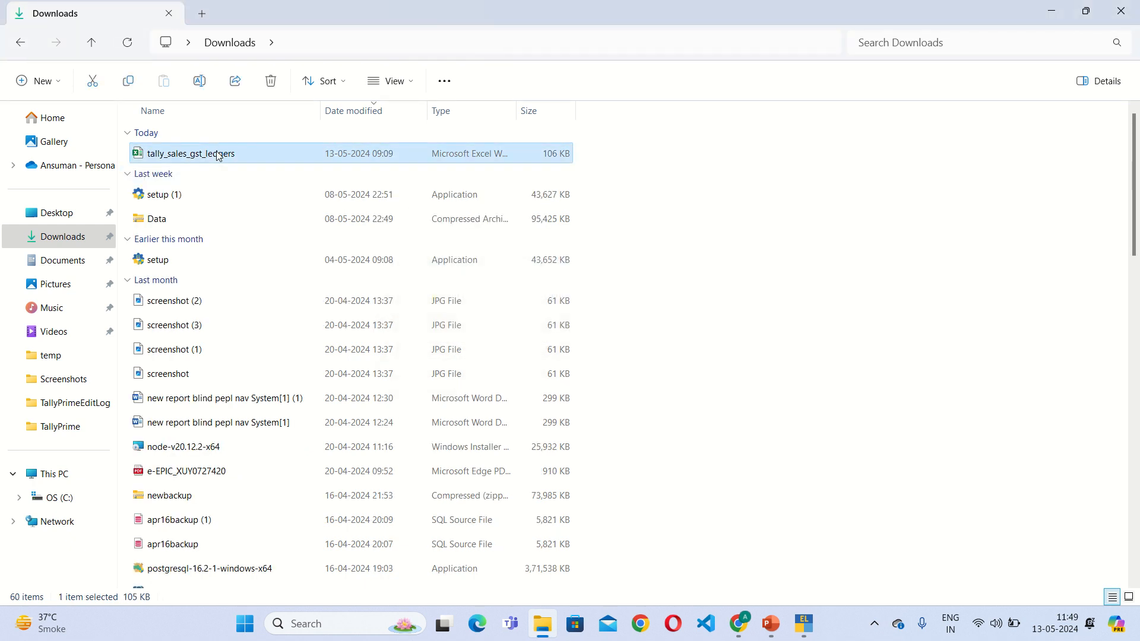
{"action": "double_click", "coordinate": [217, 155]}
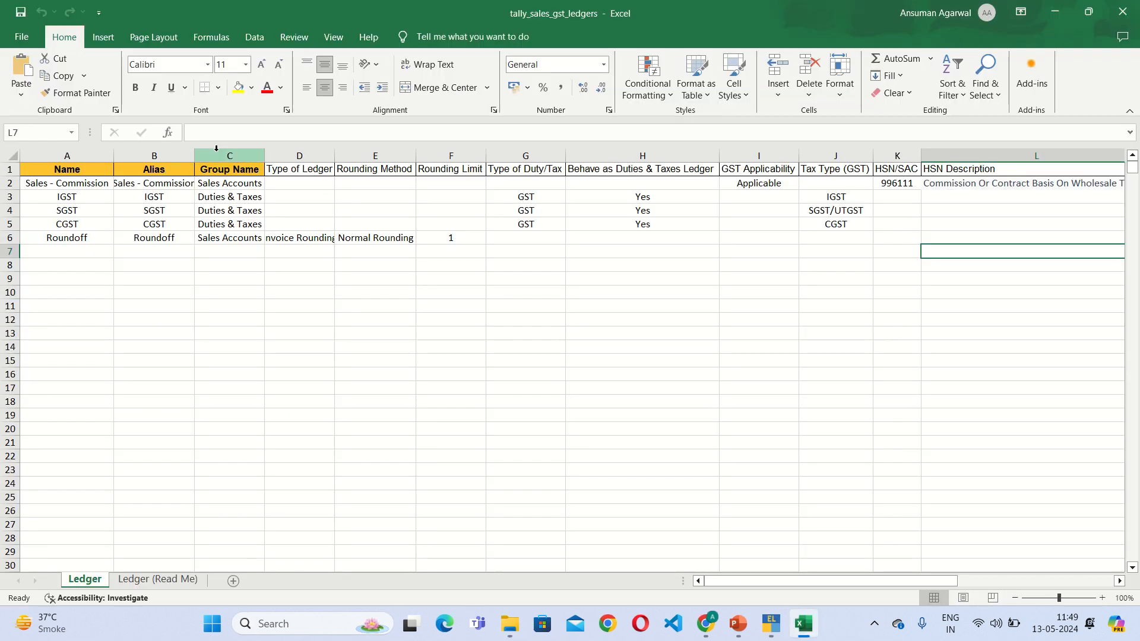
{"action": "left_click", "coordinate": [67, 183]}
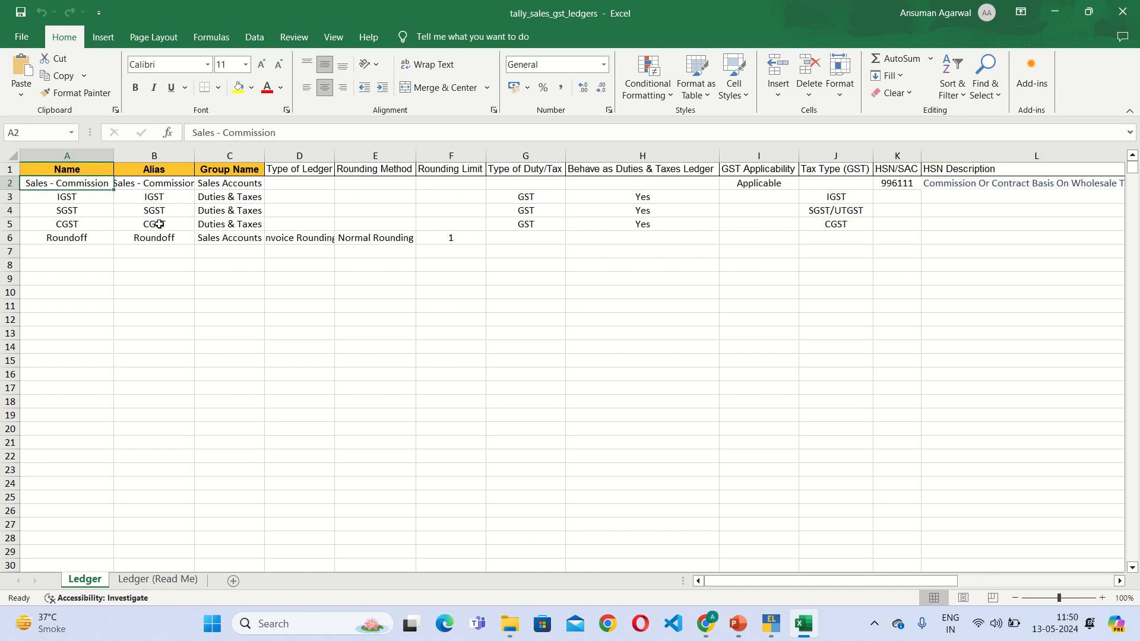
{"action": "left_click", "coordinate": [178, 242]}
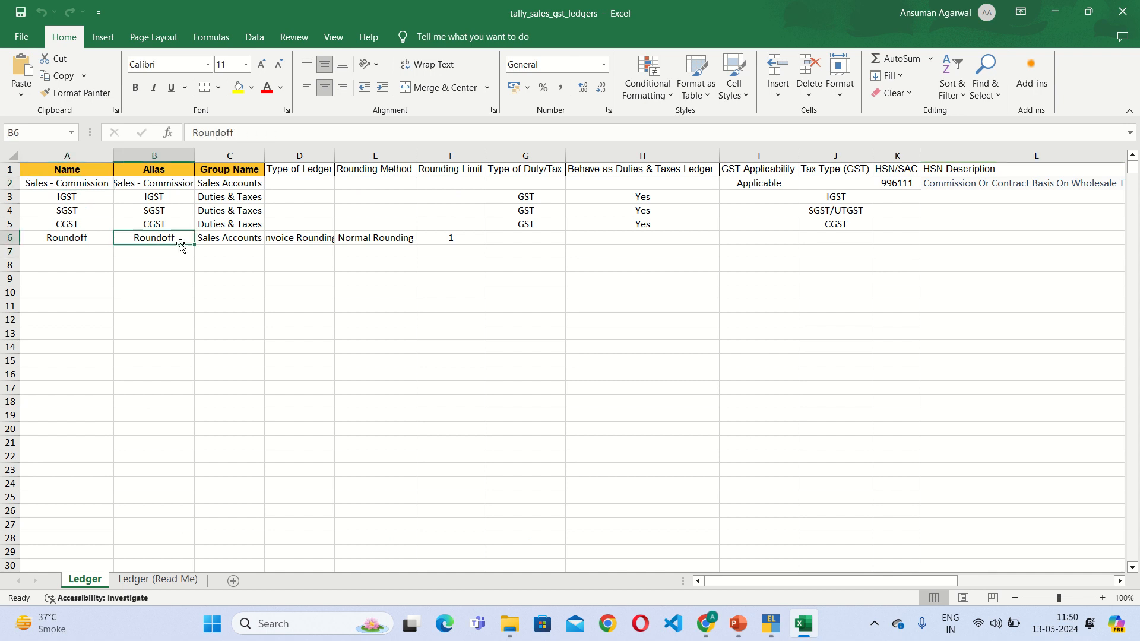
{"action": "left_click", "coordinate": [141, 185]}
{"action": "left_click", "coordinate": [152, 238]}
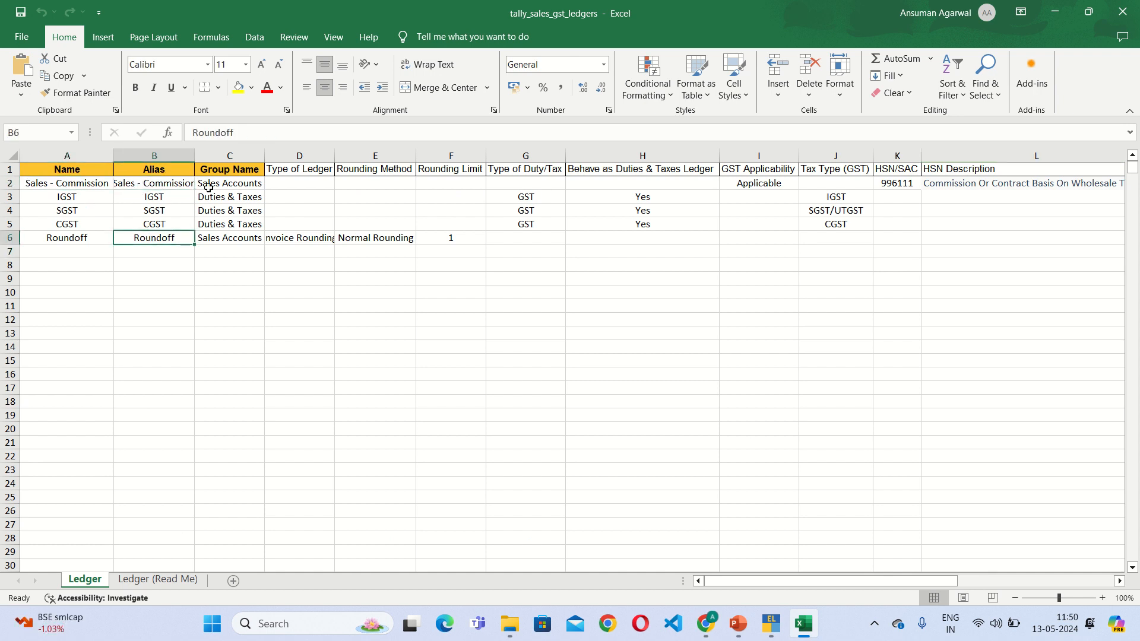
{"action": "mouse_move", "coordinate": [803, 583]}
{"action": "left_mouse_down"}
{"action": "mouse_move", "coordinate": [924, 579]}
{"action": "mouse_move", "coordinate": [783, 586]}
{"action": "left_mouse_up"}
{"action": "left_click", "coordinate": [1122, 12]}
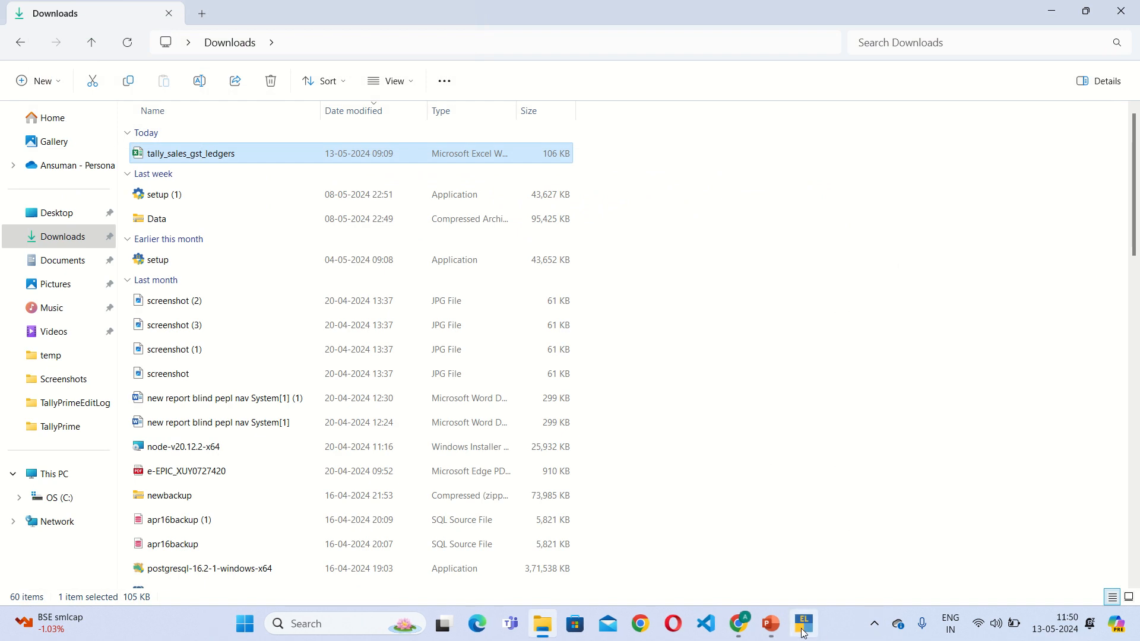
Step: Switch to TallyPrime and start a masters import for Demo Company in Excel (Spreadsheet) format
{"action": "left_click", "coordinate": [802, 632]}
{"action": "left_click", "coordinate": [703, 36]}
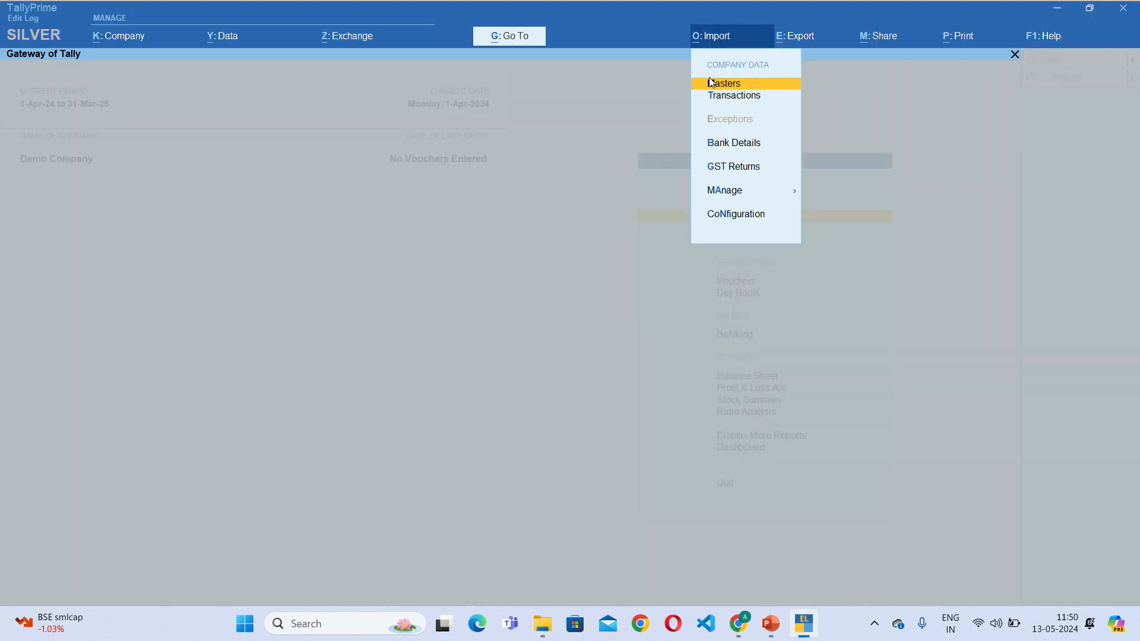
{"action": "left_click", "coordinate": [716, 86]}
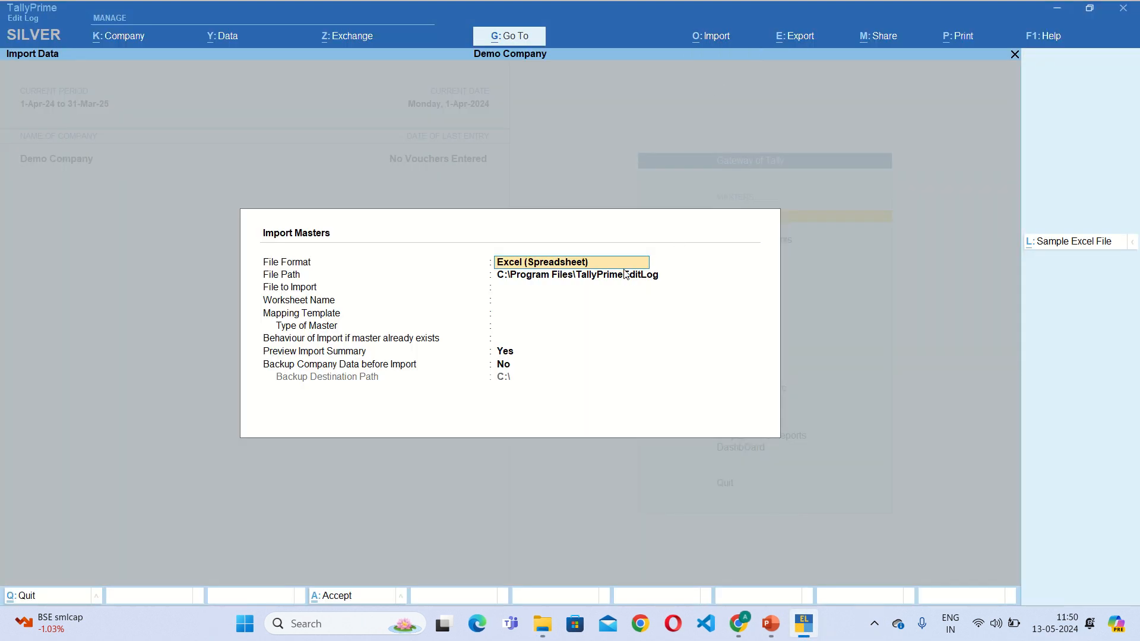
{"action": "key", "text": "Return"}
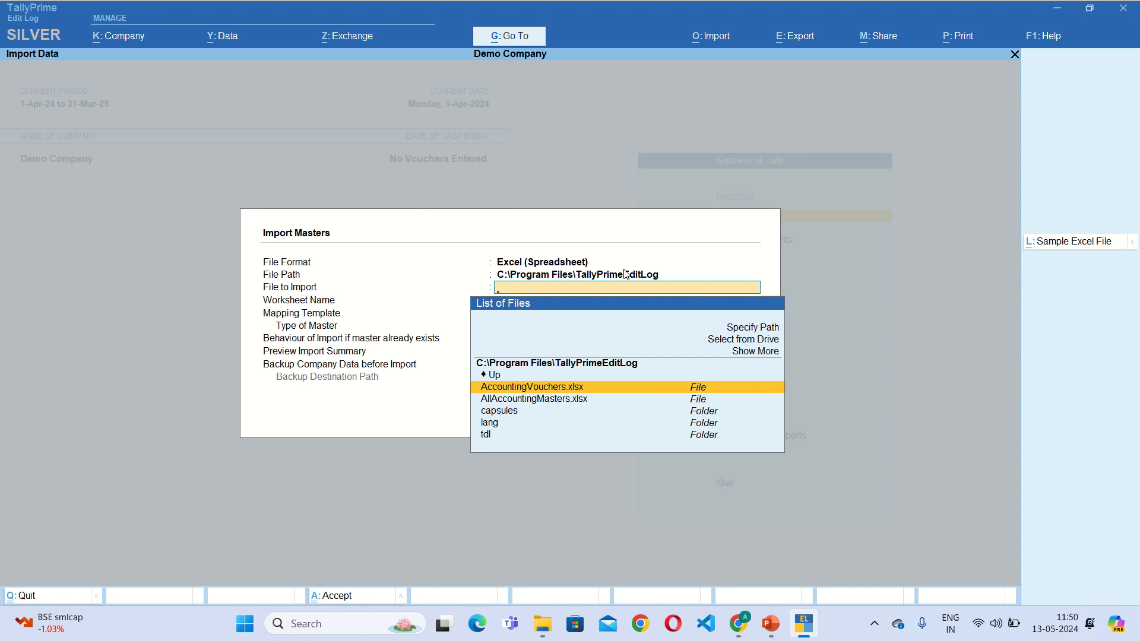
Step: Browse the import file location up from the program folder to C:\ and into the Users folder
{"action": "key", "text": "Up"}
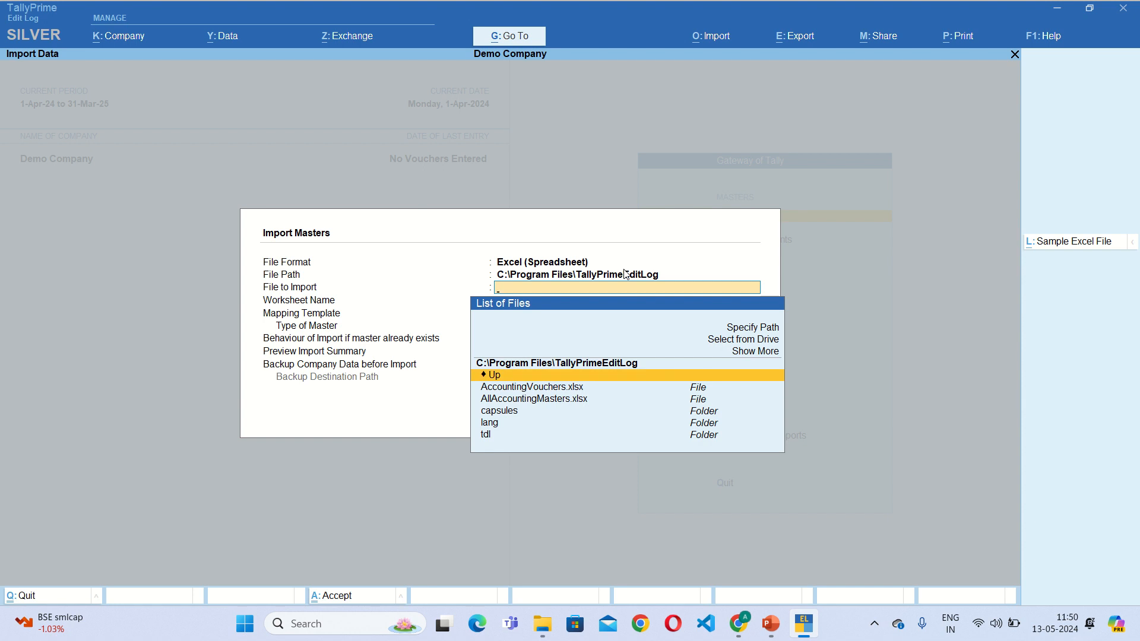
{"action": "key", "text": "Return"}
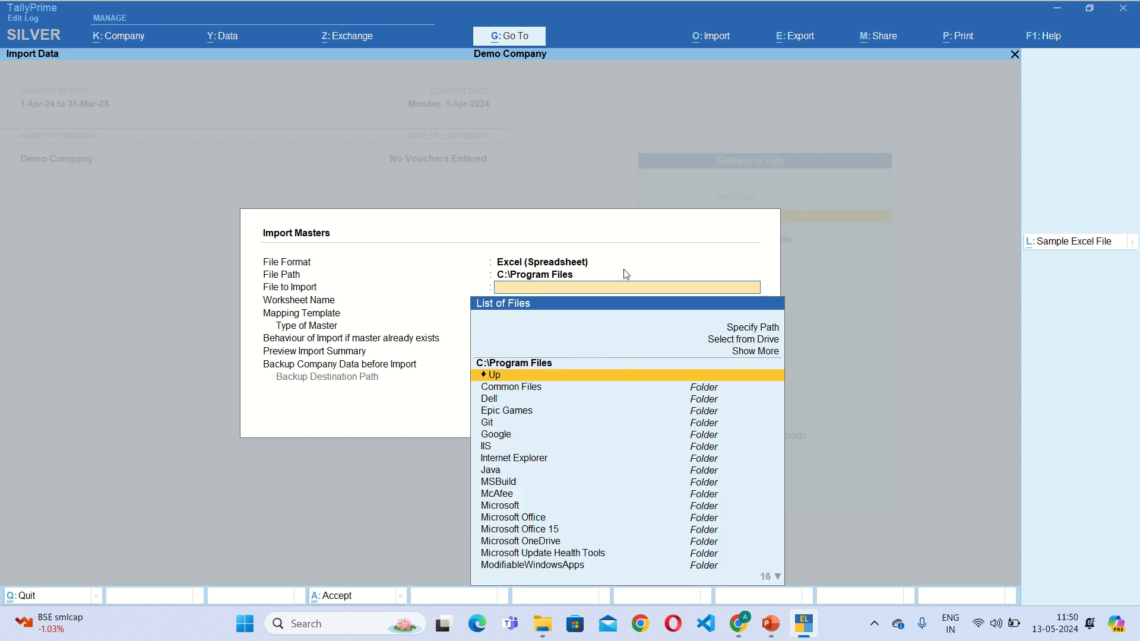
{"action": "key", "text": "Return"}
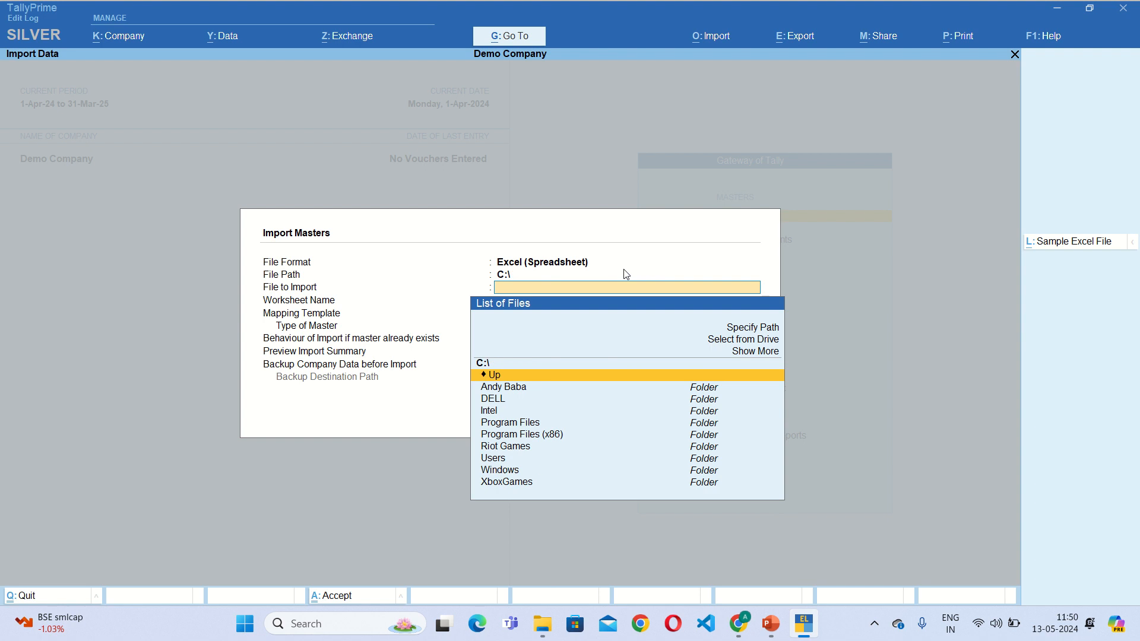
{"action": "key", "text": "Down"}
{"action": "key", "text": "Down"}
{"action": "key", "text": "Down"}
{"action": "key", "text": "Down"}
{"action": "key", "text": "Down"}
{"action": "key", "text": "Down"}
{"action": "key", "text": "Down"}
{"action": "key", "text": "Return"}
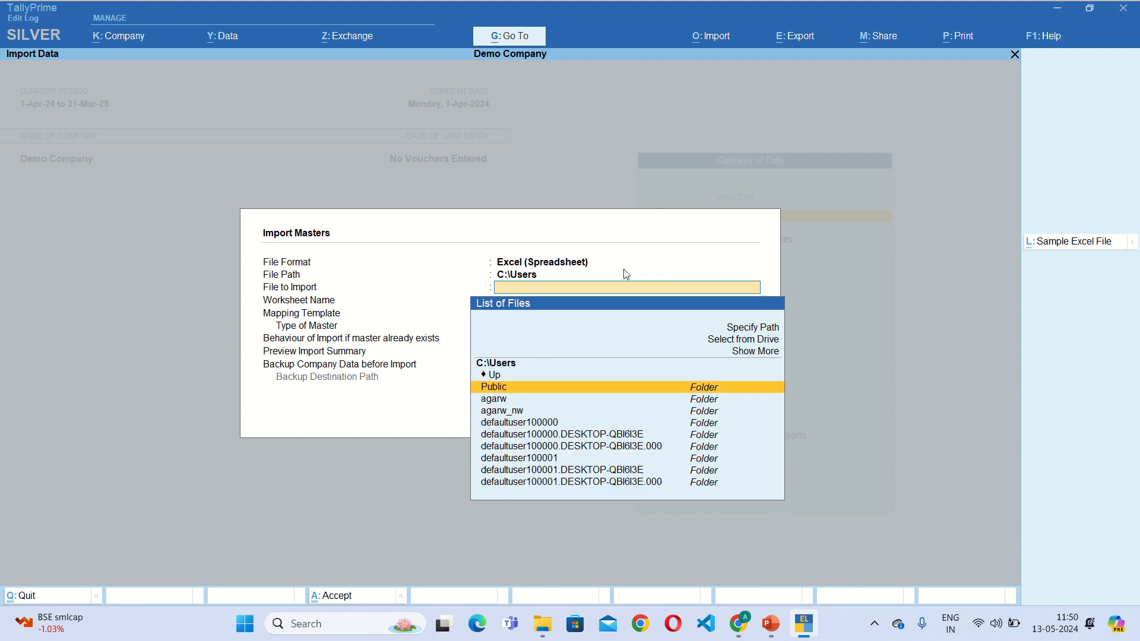
Step: Choose tally_sales_gst_ledgers.xlsx from the personal account's Downloads folder as the file to import
{"action": "key", "text": "Down"}
{"action": "key", "text": "Return"}
{"action": "key", "text": "Down"}
{"action": "key", "text": "Down"}
{"action": "key", "text": "Down"}
{"action": "key", "text": "Down"}
{"action": "key", "text": "Down"}
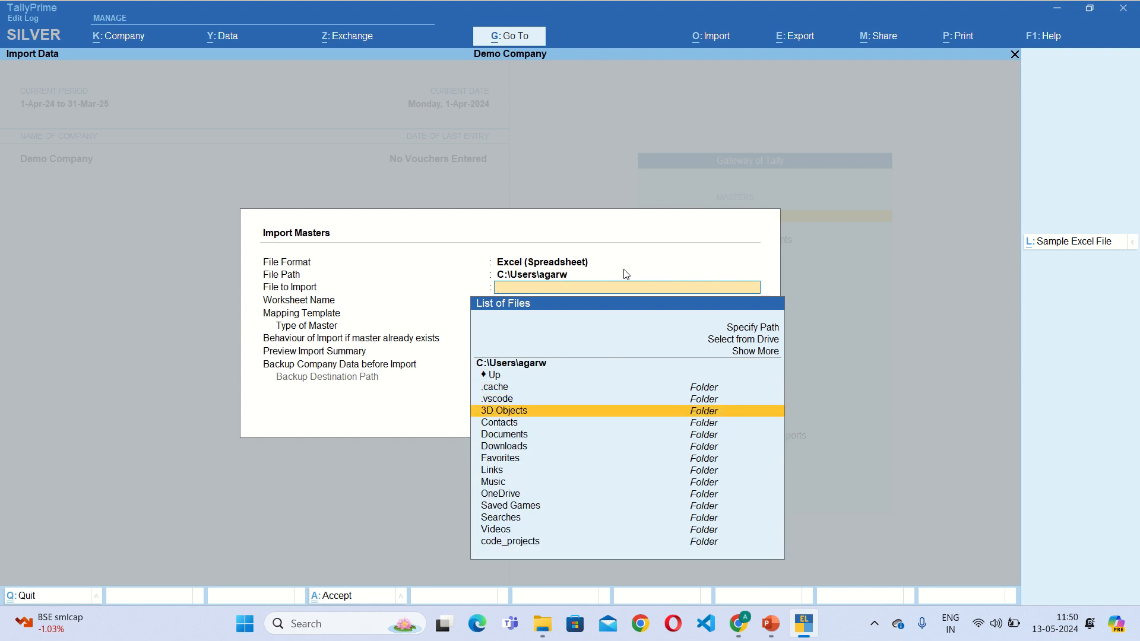
{"action": "key", "text": "Return"}
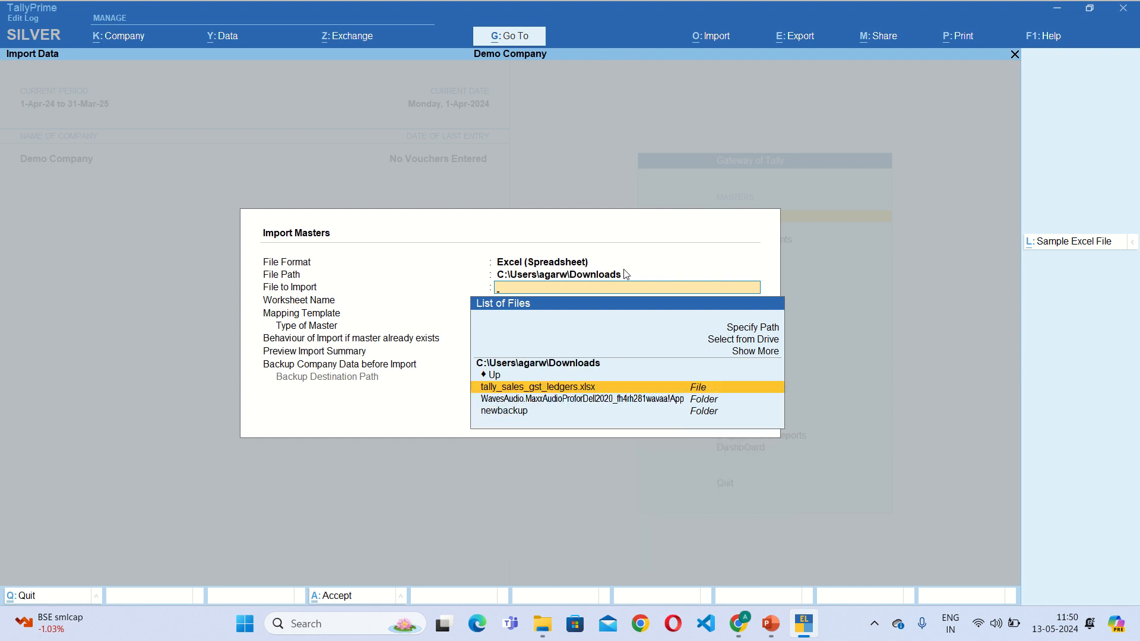
{"action": "key", "text": "Return"}
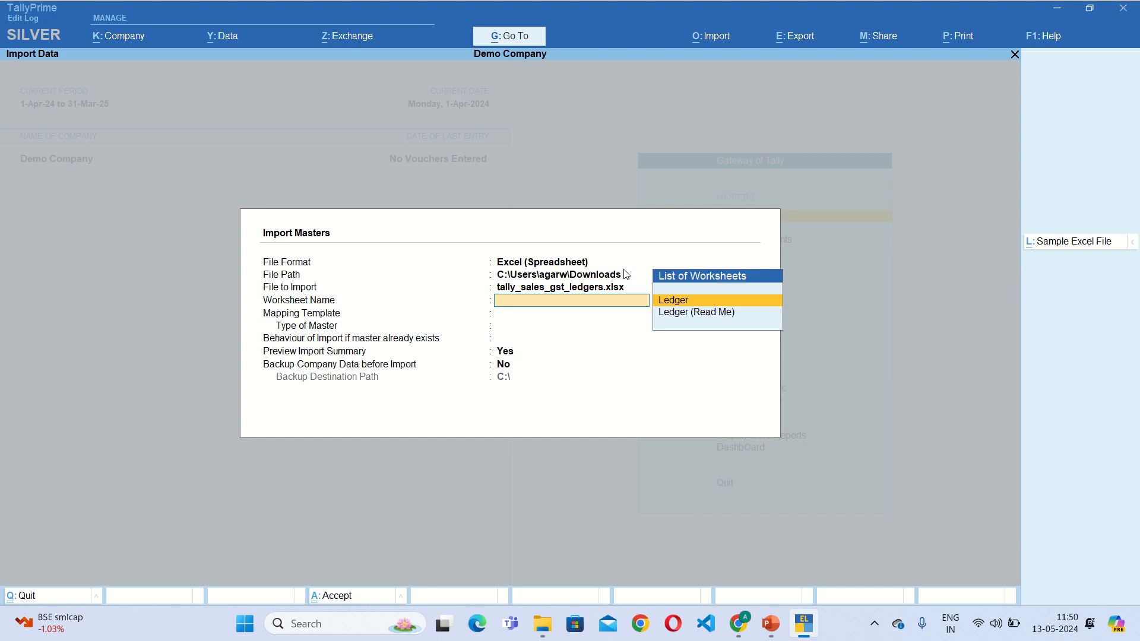
Step: Set the import to the Ledger worksheet, Default Template and Ledger master type, with Ignore Duplicates for existing masters
{"action": "key", "text": "Return"}
{"action": "key", "text": "Return"}
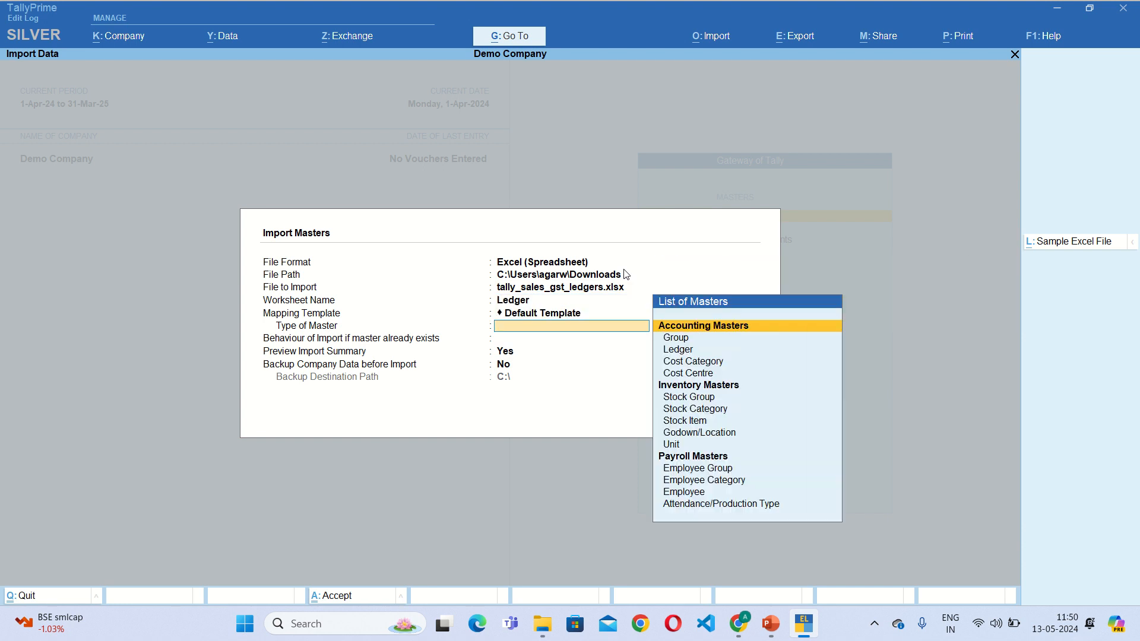
{"action": "key", "text": "Down"}
{"action": "key", "text": "Down"}
{"action": "key", "text": "Return"}
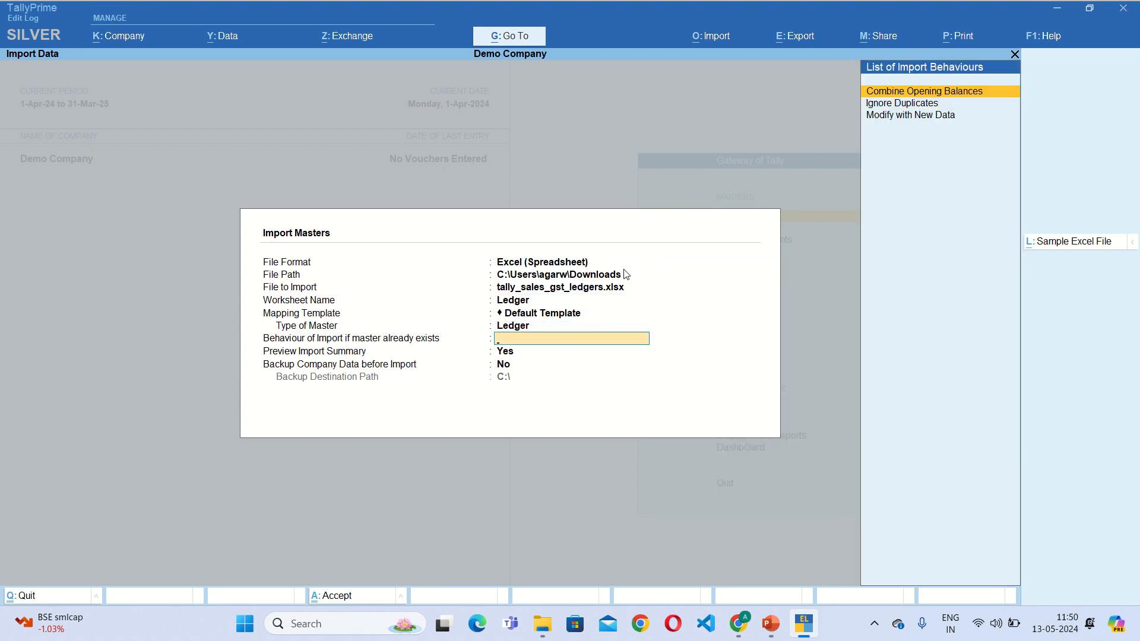
{"action": "key", "text": "Down"}
{"action": "key", "text": "Return"}
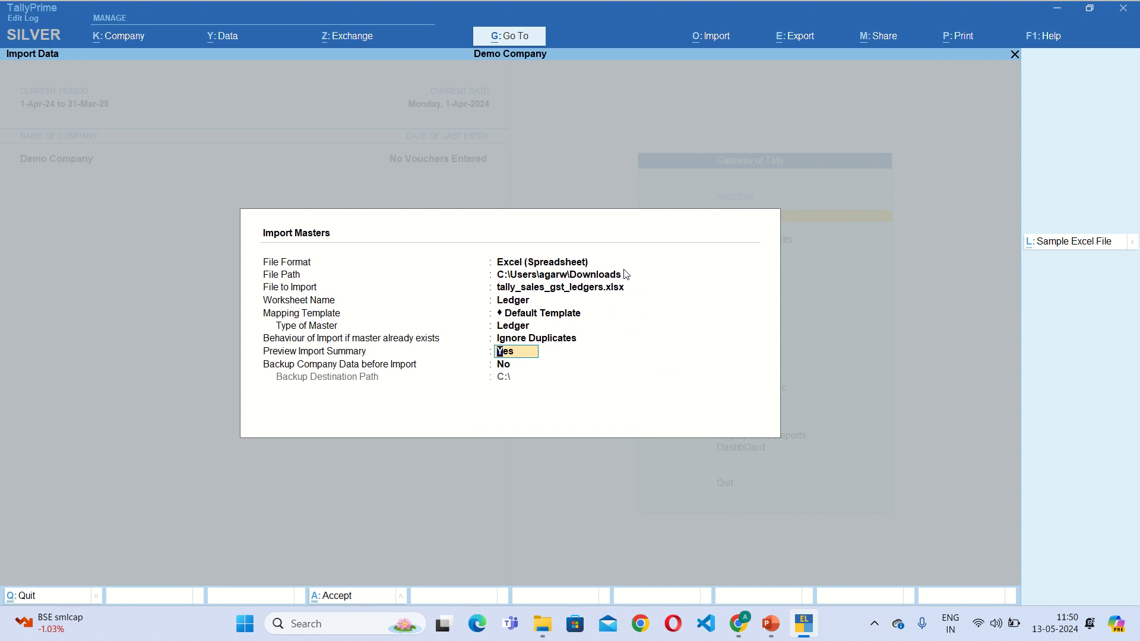
Step: Keep the import summary preview at Yes and the company data backup at No, and import the ledgers
{"action": "key", "text": "Return"}
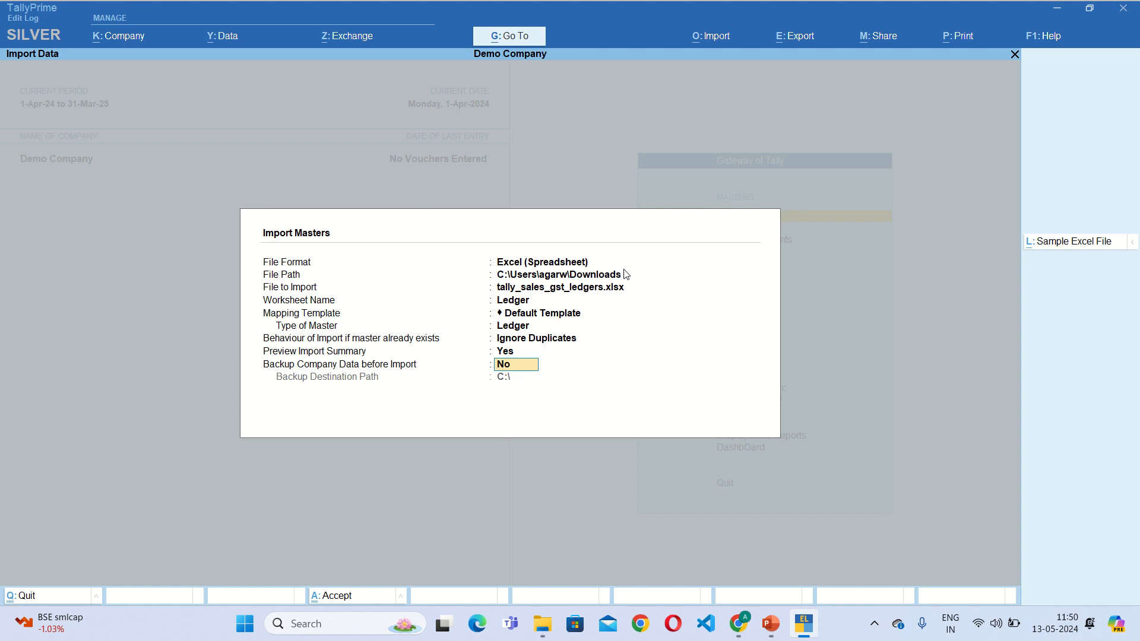
{"action": "key", "text": "y"}
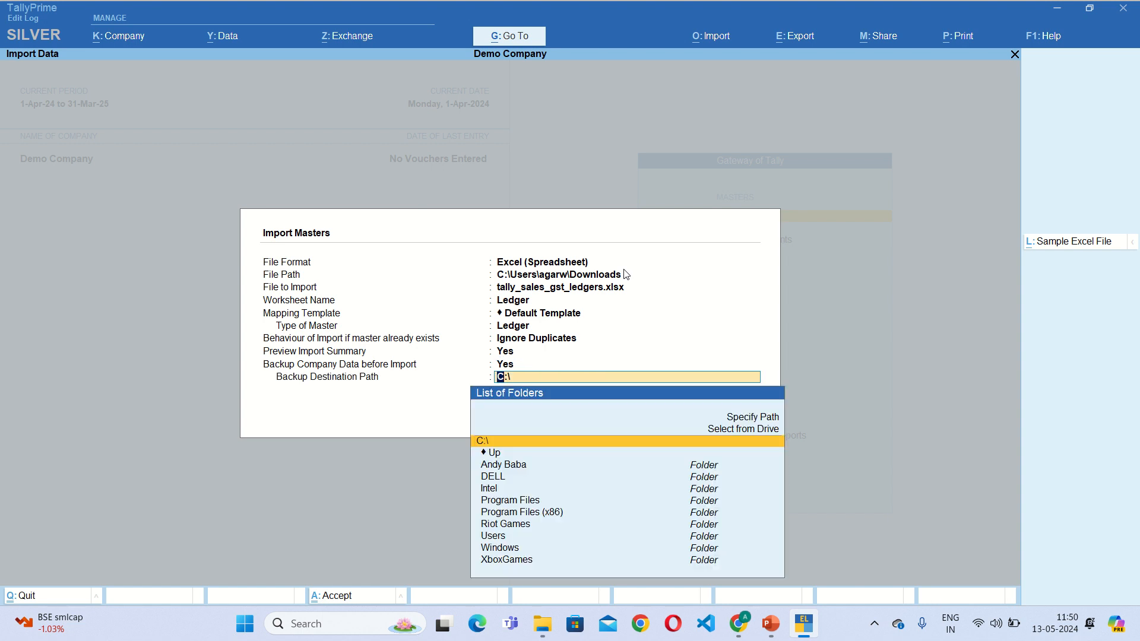
{"action": "key", "text": "BackSpace"}
{"action": "type", "text": "n"}
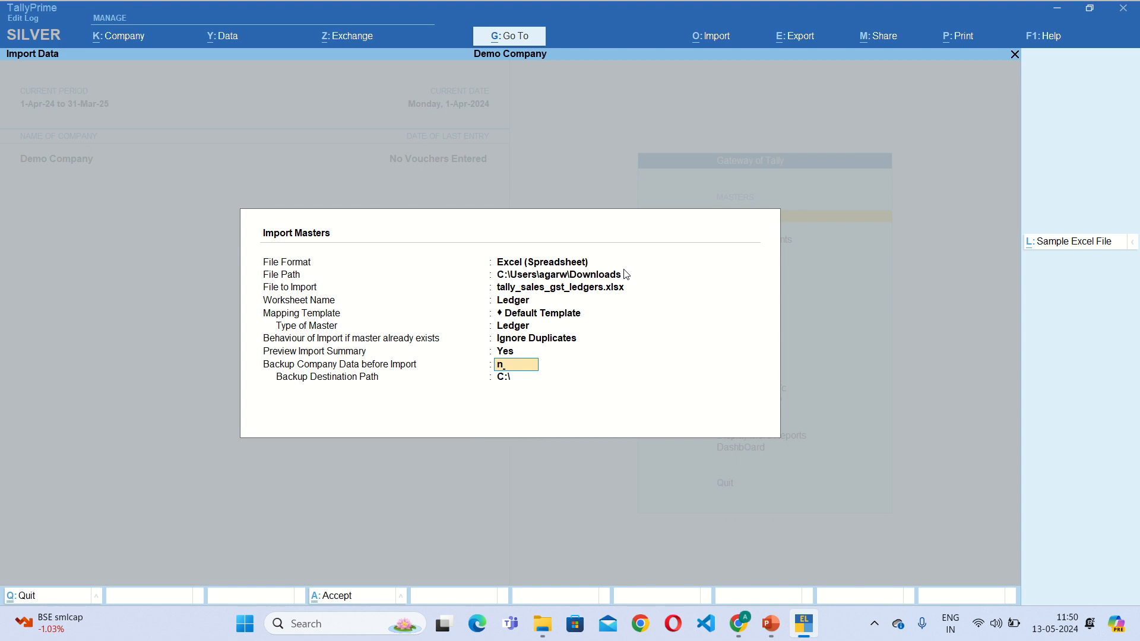
{"action": "key", "text": "Return"}
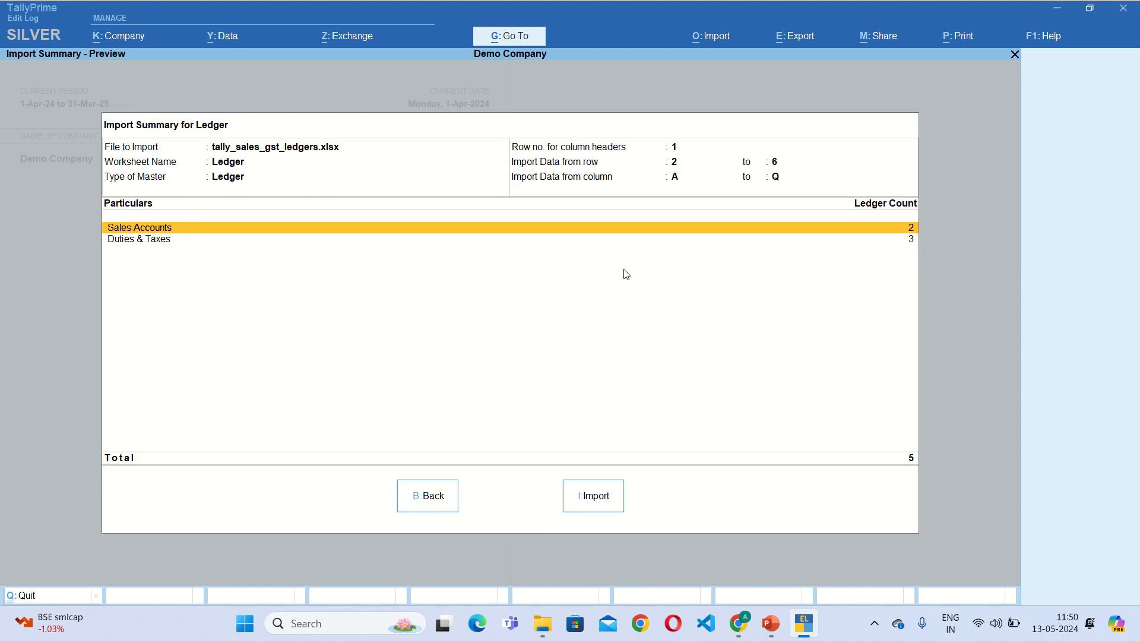
{"action": "key", "text": "i"}
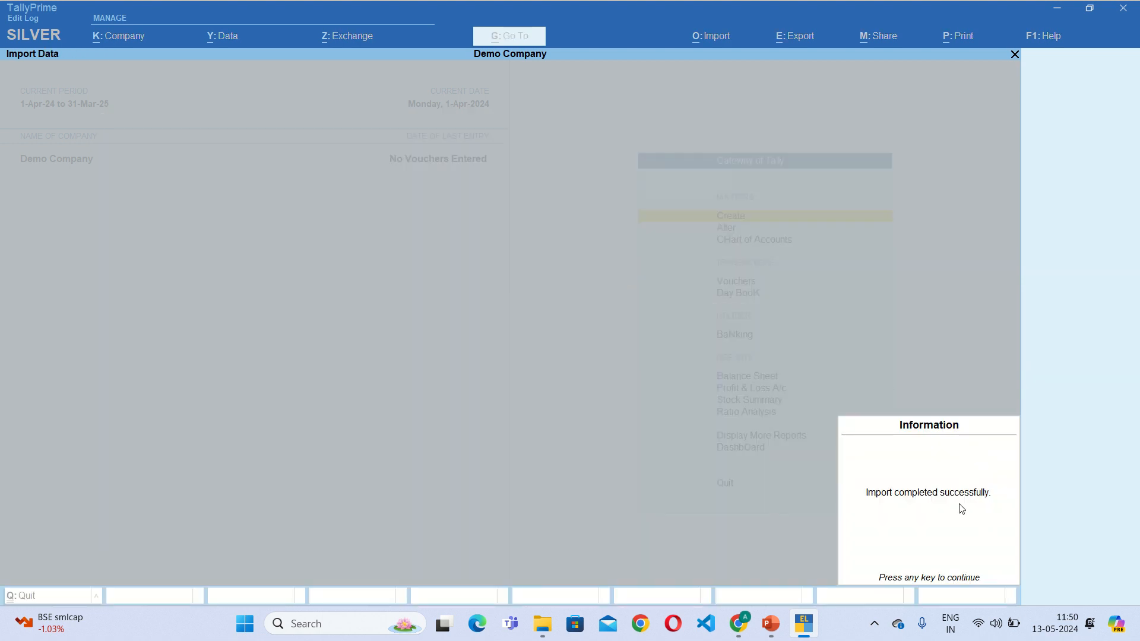
{"action": "left_click", "coordinate": [944, 495]}
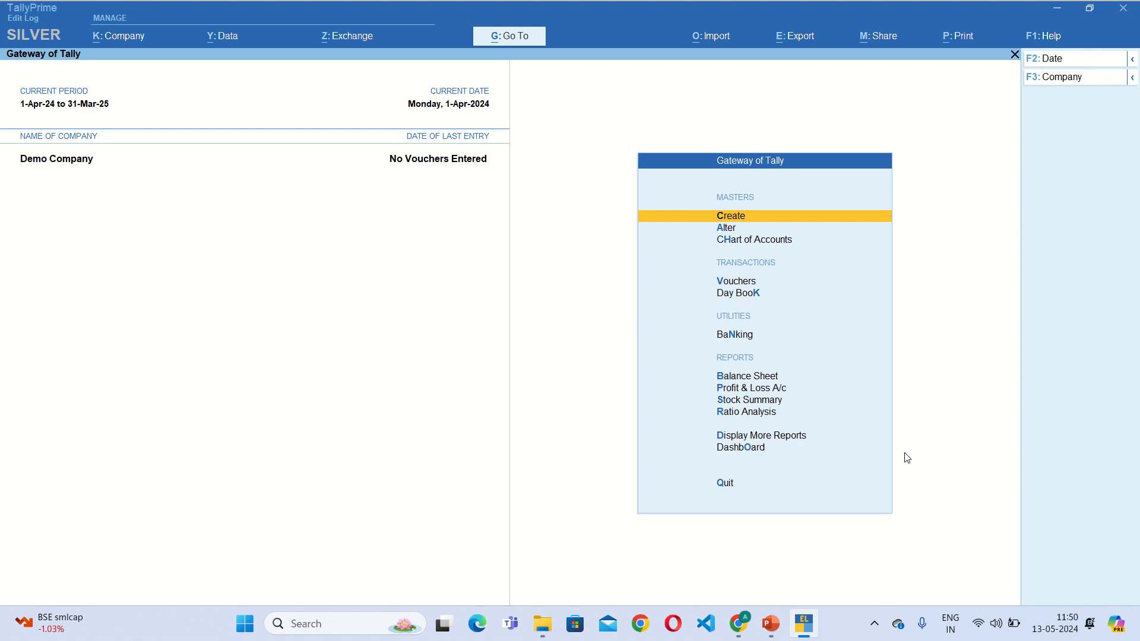
Step: Open the Sales - Commission ledger for alteration, check its HSN/SAC and GST rate details, and accept the ledger
{"action": "type", "text": "aSales"}
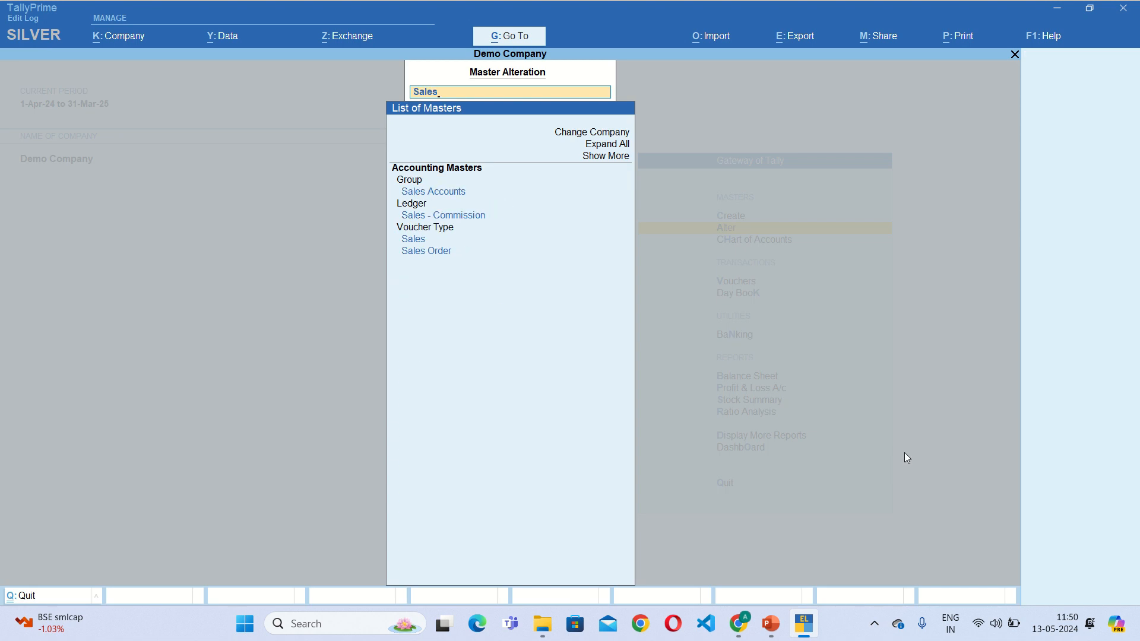
{"action": "key", "text": "Down"}
{"action": "key", "text": "Down"}
{"action": "key", "text": "Return"}
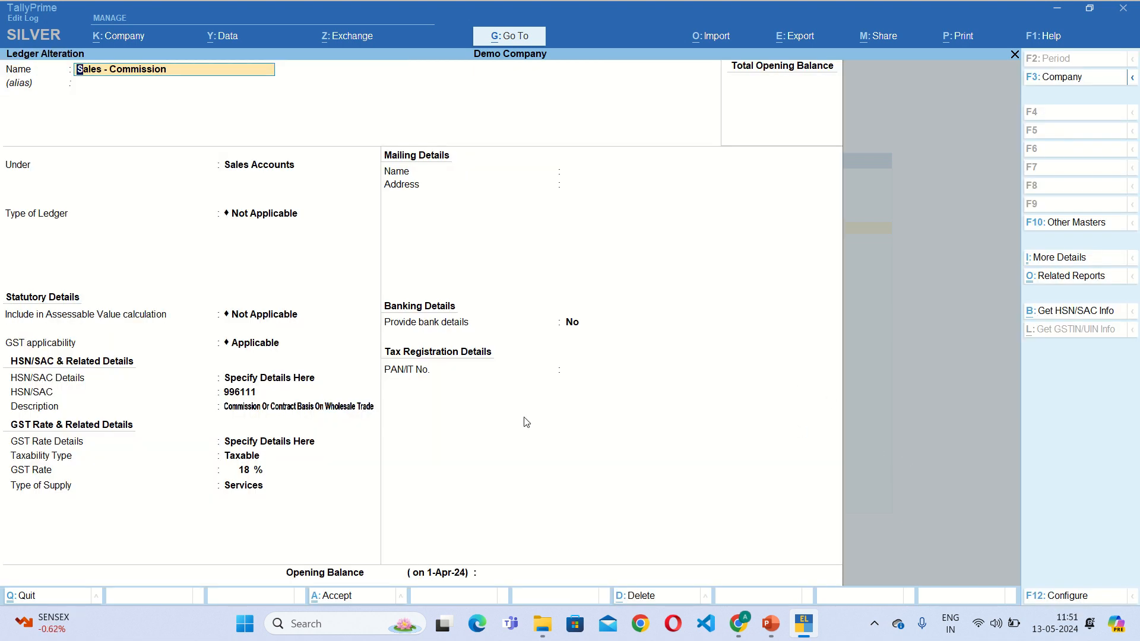
{"action": "left_click", "coordinate": [243, 397]}
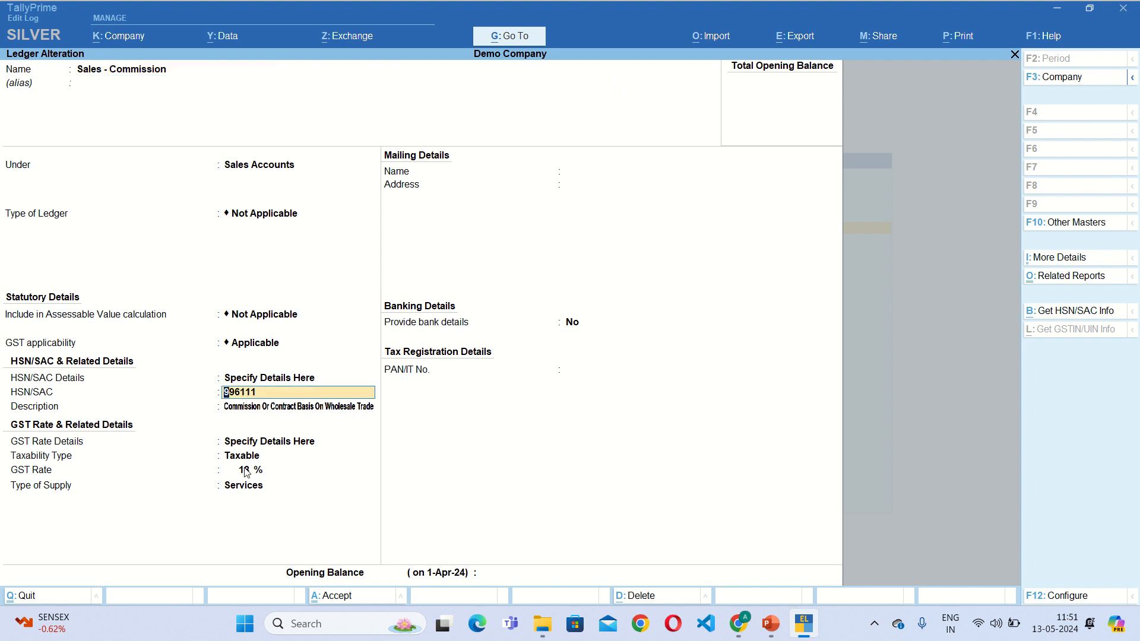
{"action": "left_click", "coordinate": [246, 472]}
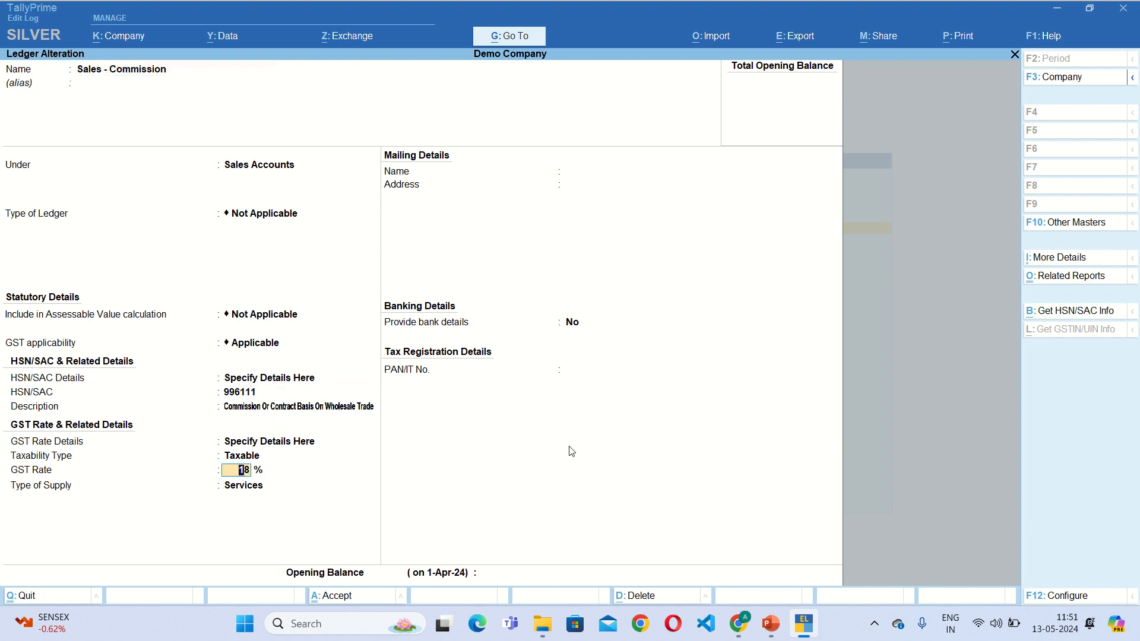
{"action": "key", "text": "ctrl+a"}
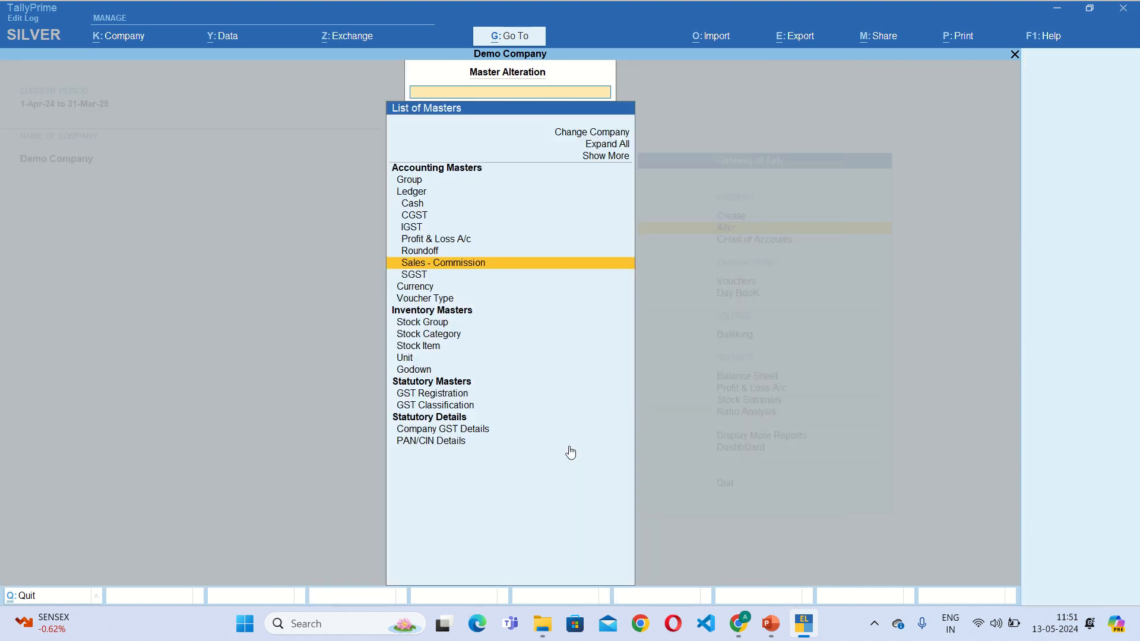
Step: Close the master alteration list, switch to Smart Agent in the browser and open the Supplier List from the masters
{"action": "key", "text": "Escape"}
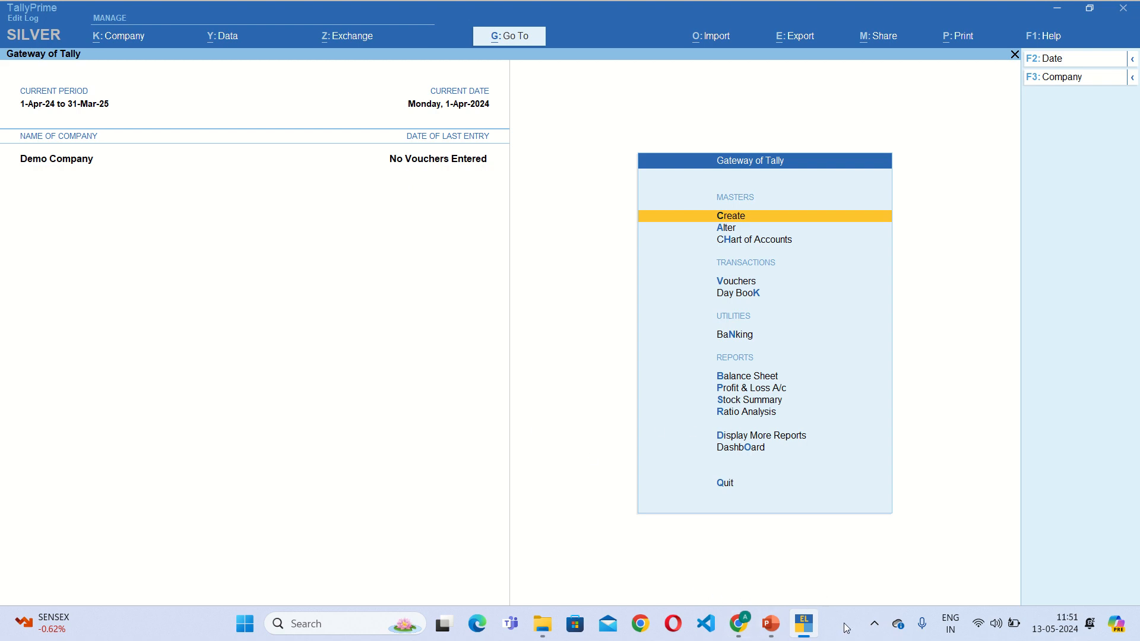
{"action": "mouse_move", "coordinate": [807, 633]}
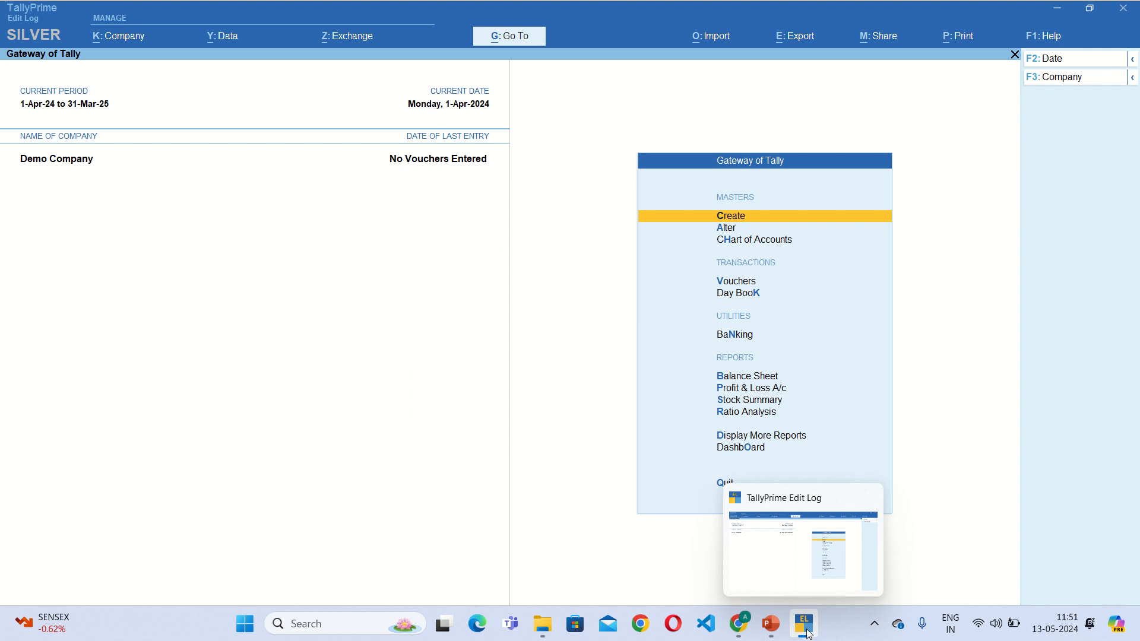
{"action": "left_click", "coordinate": [738, 623]}
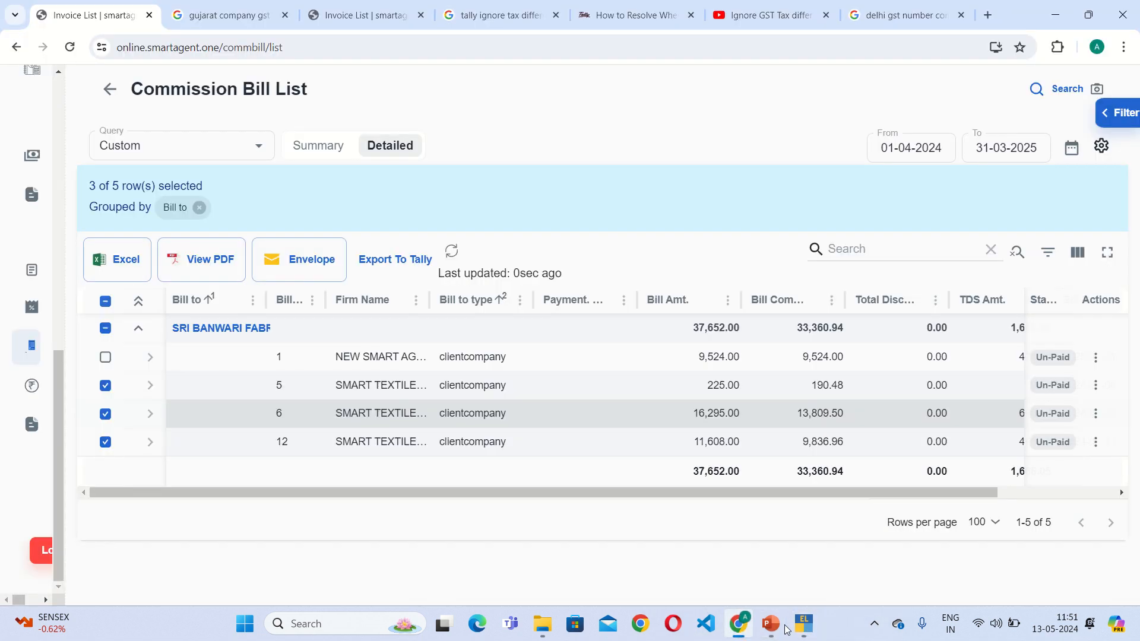
{"action": "mouse_move", "coordinate": [58, 280]}
{"action": "scroll", "coordinate": [66, 287], "scroll_direction": "up", "scroll_amount": 9}
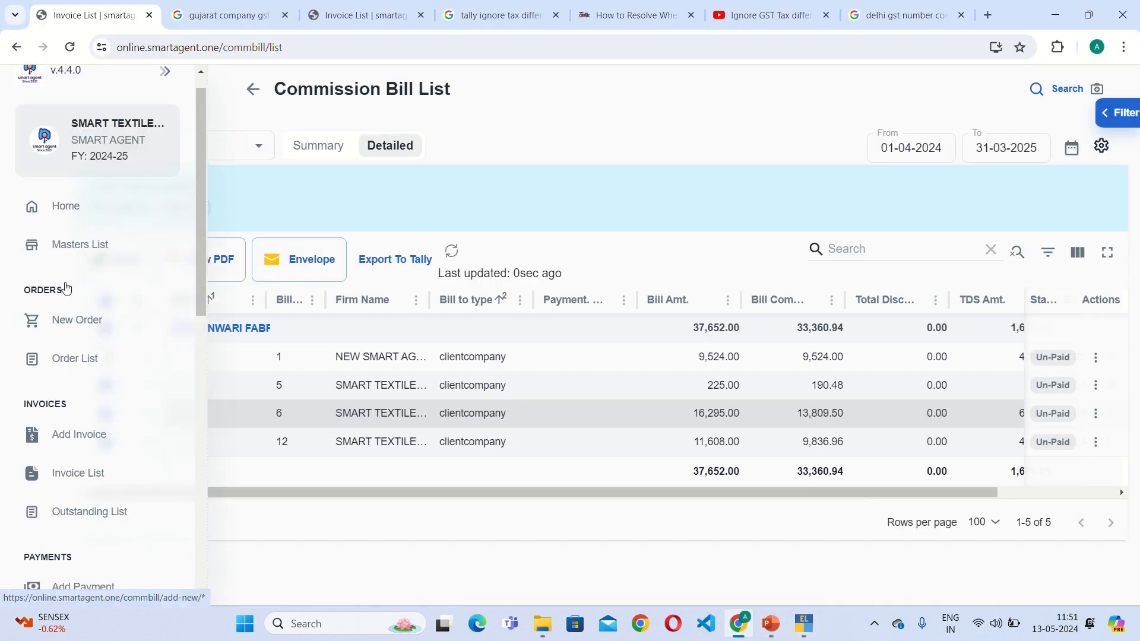
{"action": "left_click", "coordinate": [77, 273]}
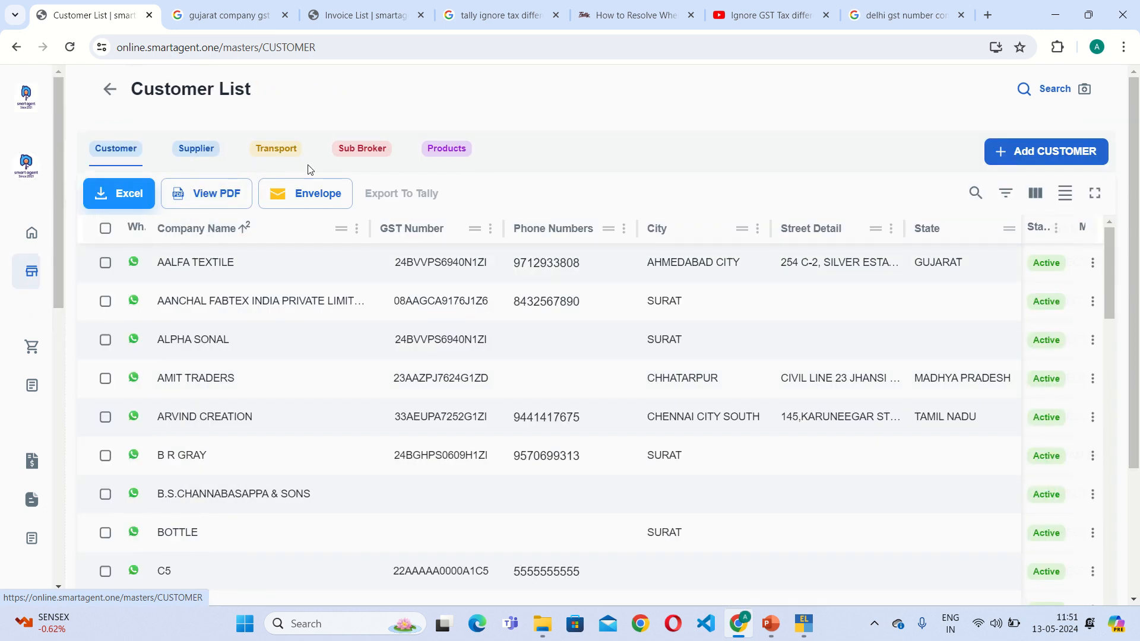
{"action": "left_click", "coordinate": [196, 150]}
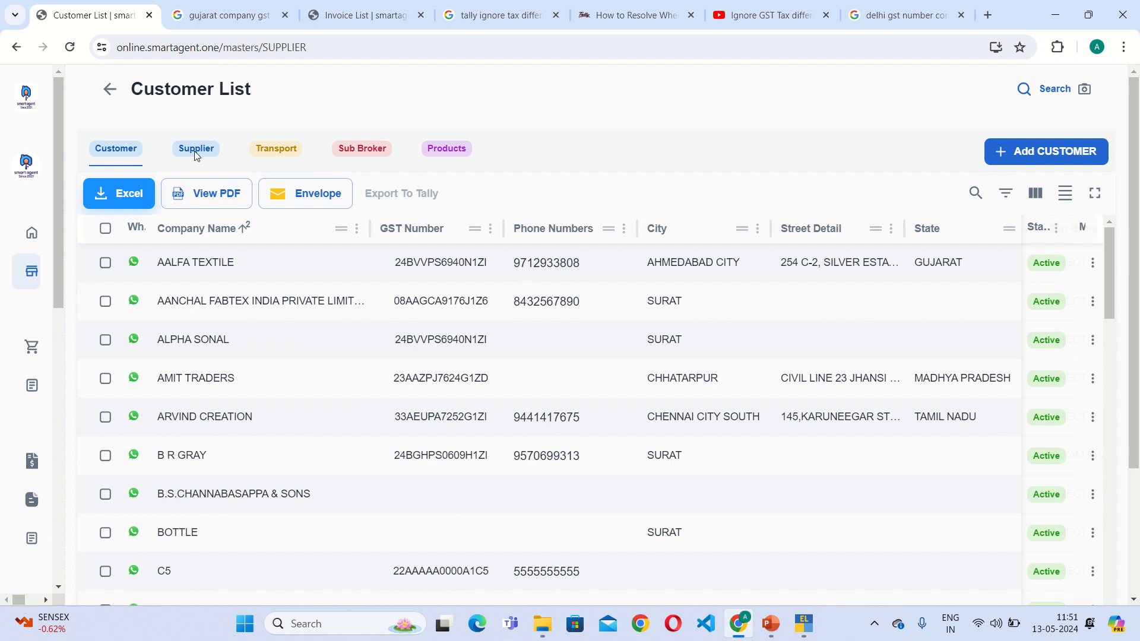
Step: Search the suppliers for "banwa", select SRI BANWARI FABRICS PVT. LTD. and export it to Tally
{"action": "left_click", "coordinate": [981, 201]}
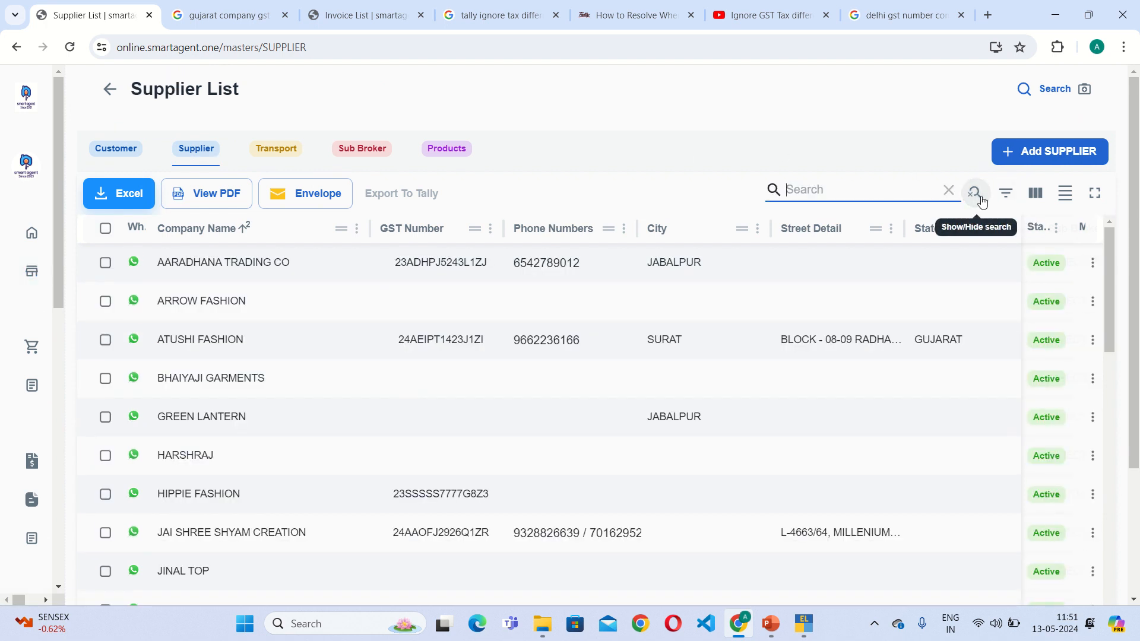
{"action": "type", "text": "banwa"}
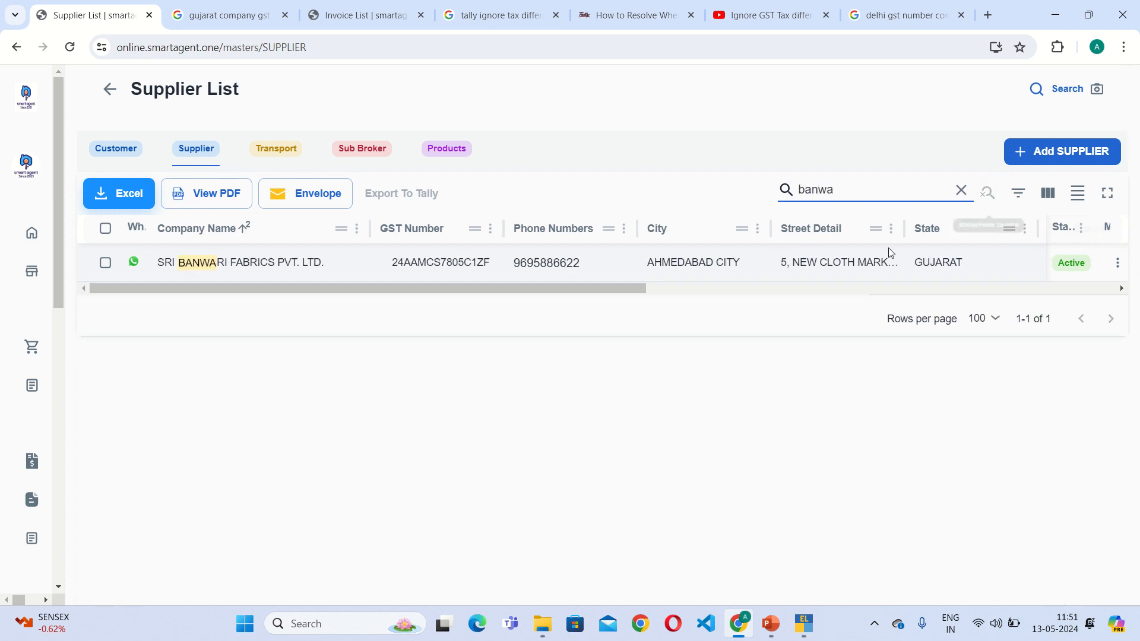
{"action": "left_click", "coordinate": [105, 263]}
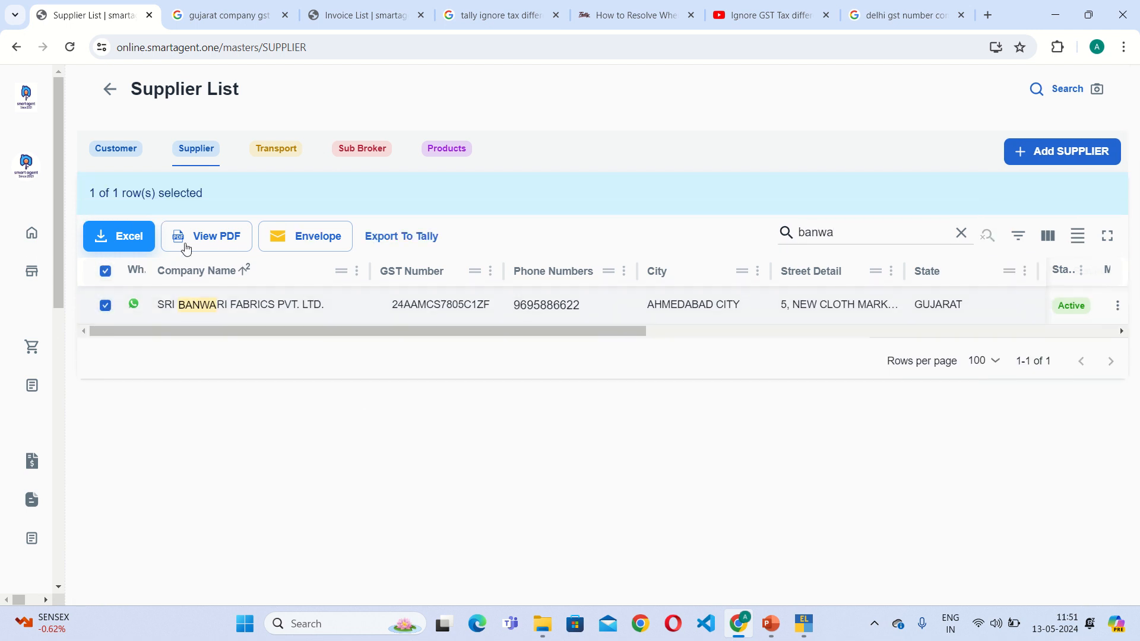
{"action": "left_click", "coordinate": [410, 232]}
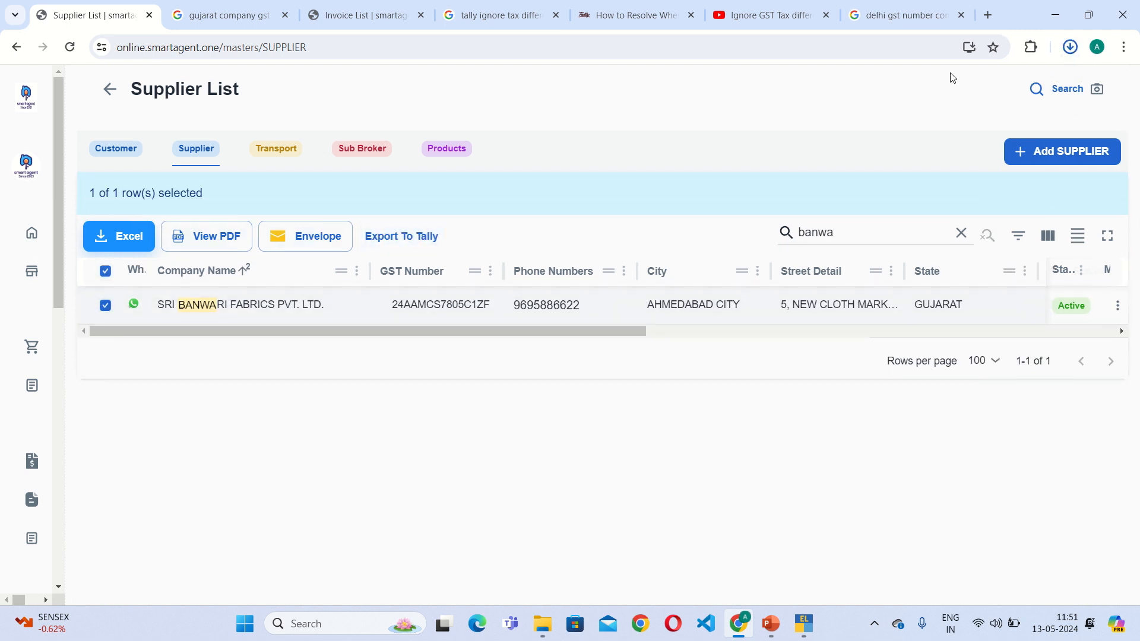
{"action": "mouse_move", "coordinate": [972, 98]}
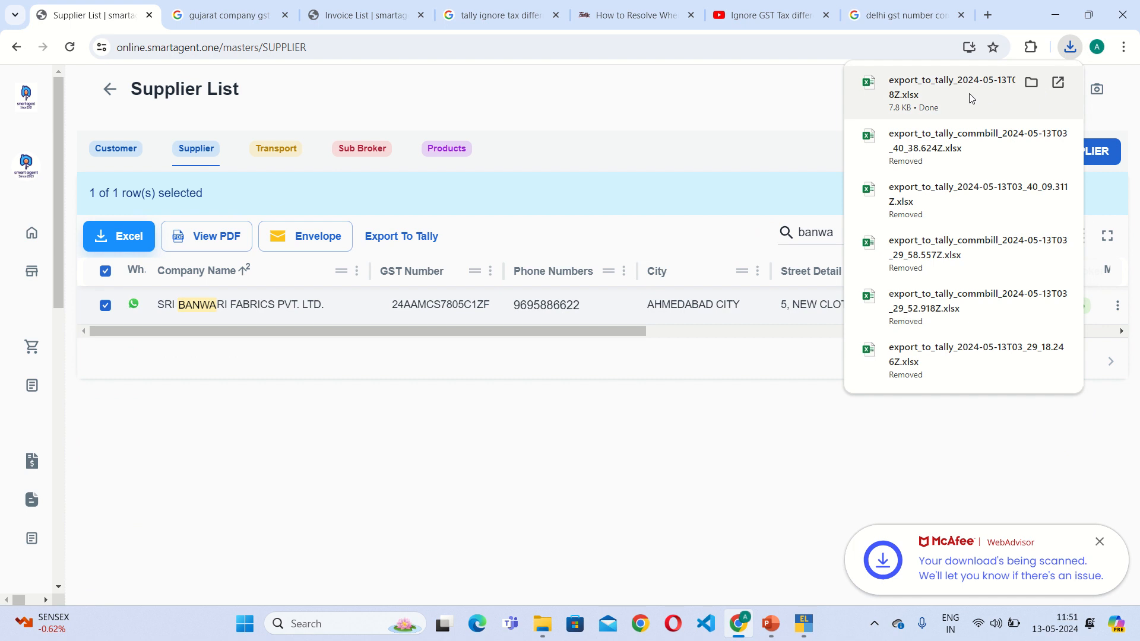
Step: Open the Commission Bill List and expand the detailed bills of SRI BANWARI FABRICS PVT. LTD
{"action": "mouse_move", "coordinate": [69, 458]}
{"action": "scroll", "coordinate": [89, 475], "scroll_direction": "down", "scroll_amount": 6}
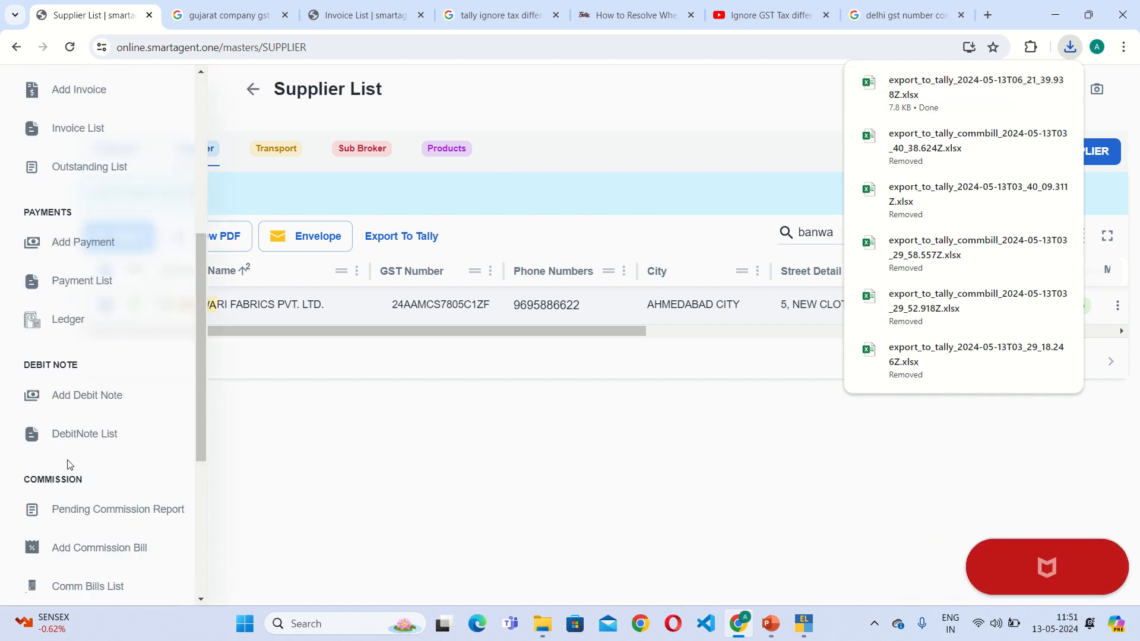
{"action": "left_click", "coordinate": [59, 548]}
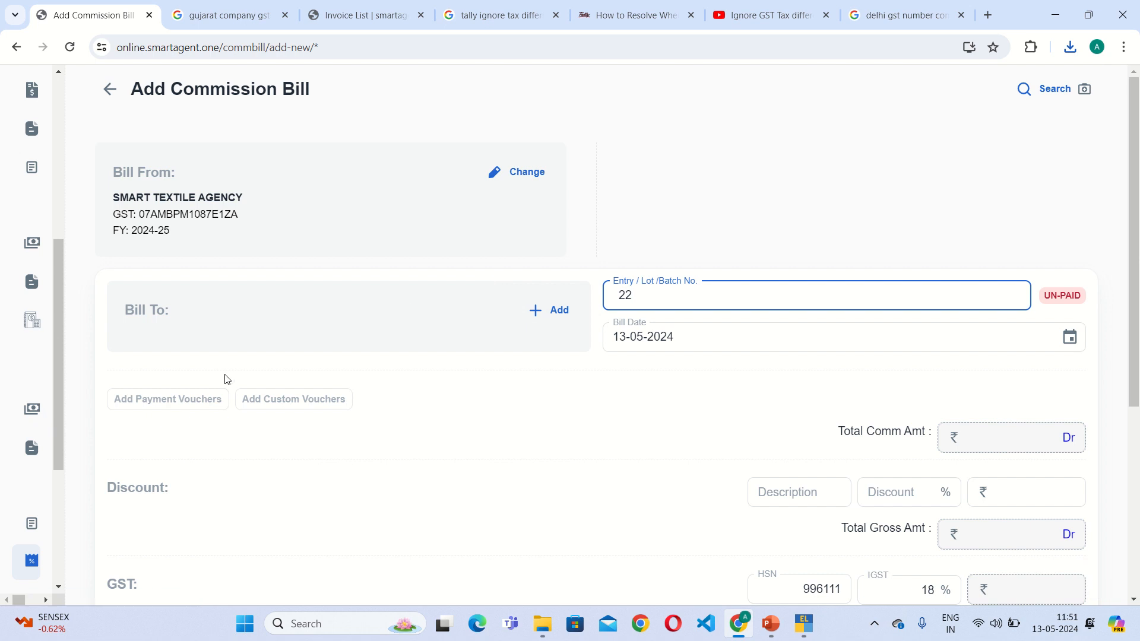
{"action": "mouse_move", "coordinate": [70, 463]}
{"action": "scroll", "coordinate": [65, 475], "scroll_direction": "down", "scroll_amount": 3}
{"action": "left_click", "coordinate": [89, 292]}
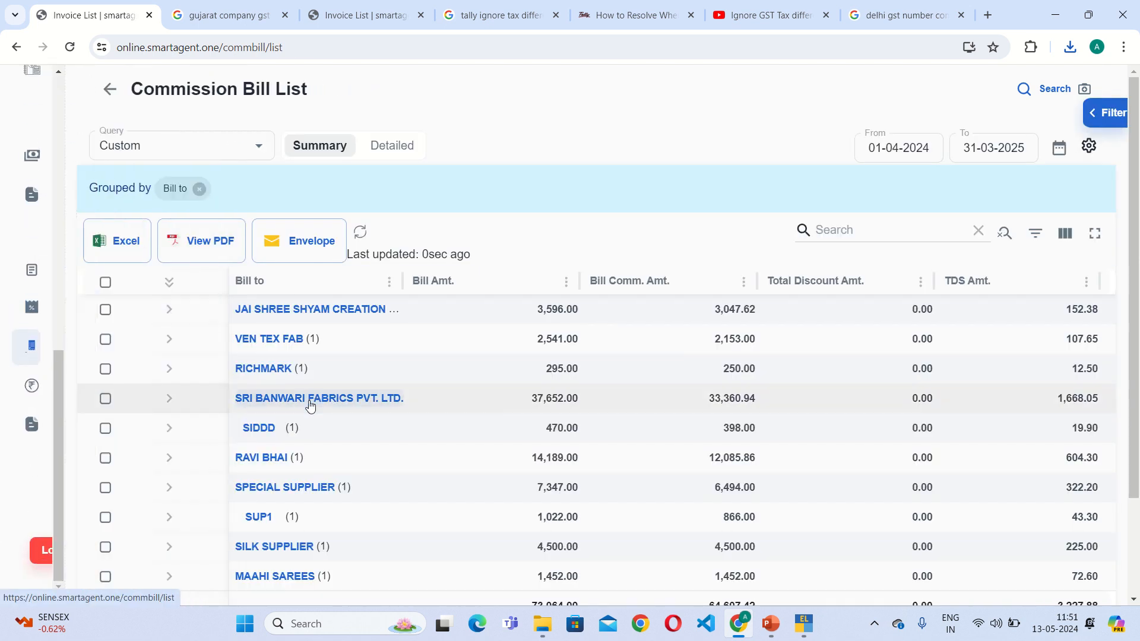
{"action": "triple_click", "coordinate": [310, 397]}
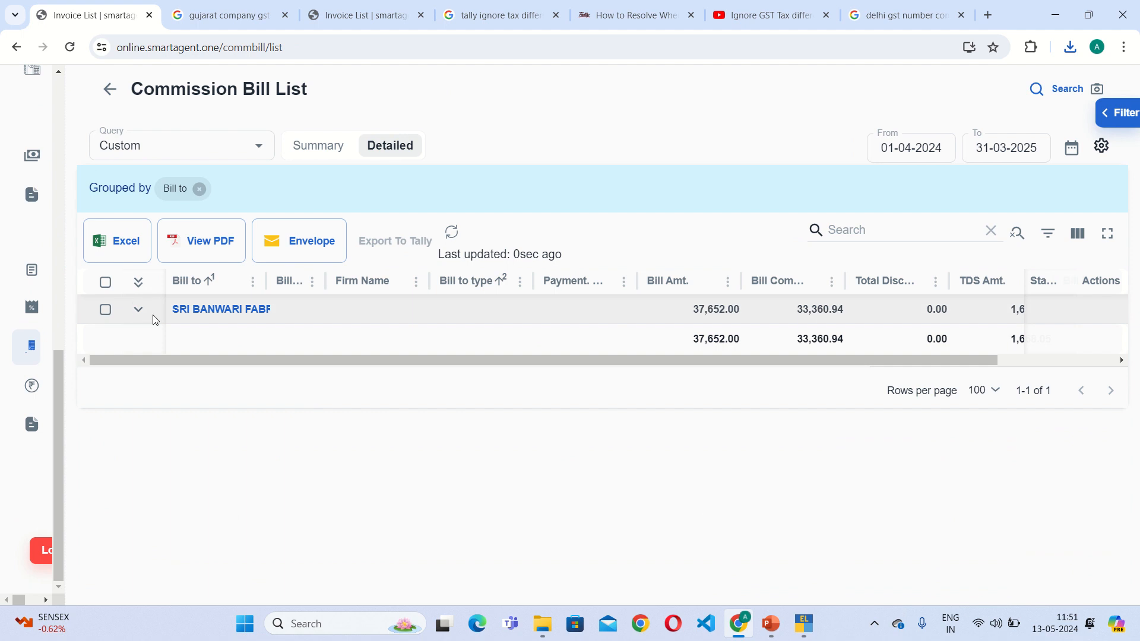
{"action": "left_click", "coordinate": [136, 310]}
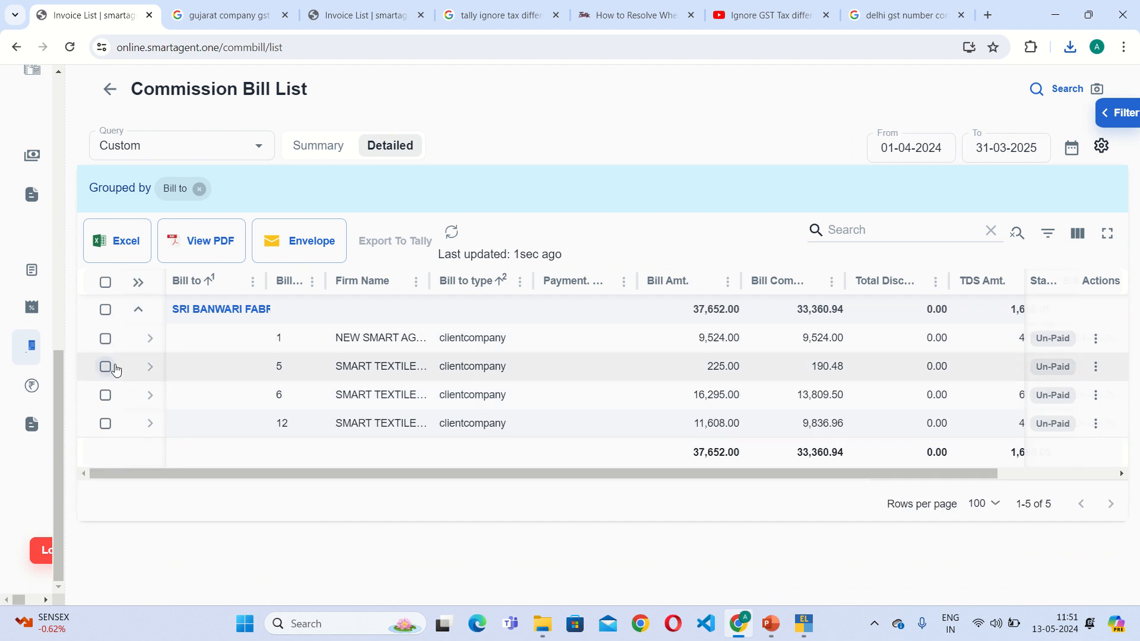
Step: Select commission bills 5, 6 and 12 and export them to Tally, keeping the Sales - Commission, IGST, CGST, SGST and Roundoff ledger names
{"action": "left_click", "coordinate": [105, 366]}
{"action": "left_click", "coordinate": [105, 414]}
{"action": "left_click", "coordinate": [105, 442]}
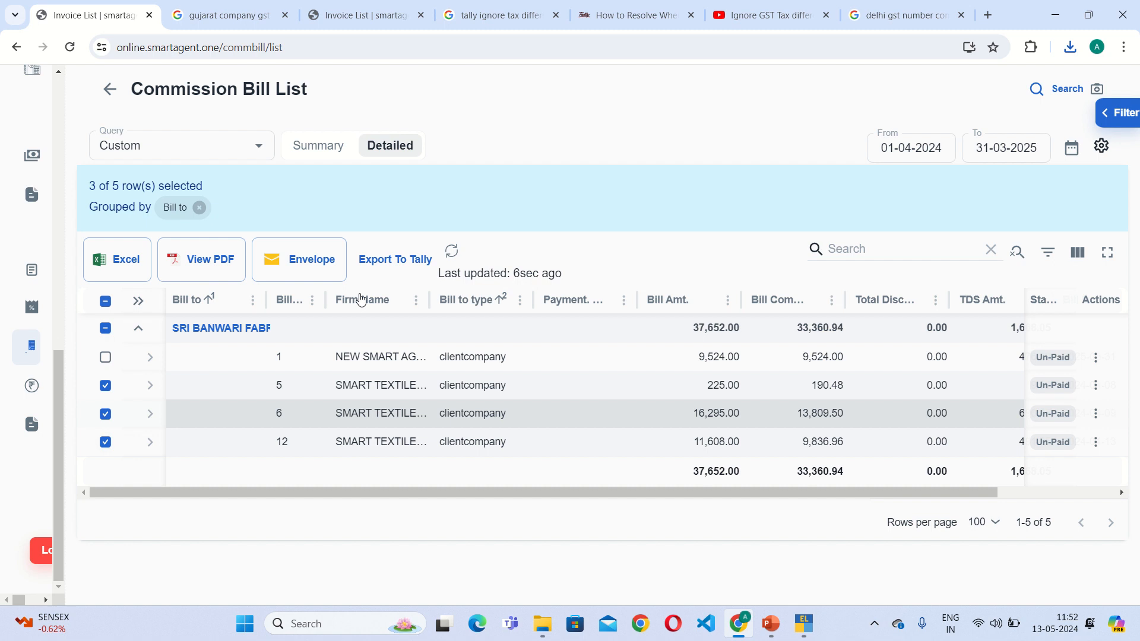
{"action": "left_click", "coordinate": [383, 260]}
{"action": "left_click", "coordinate": [731, 488]}
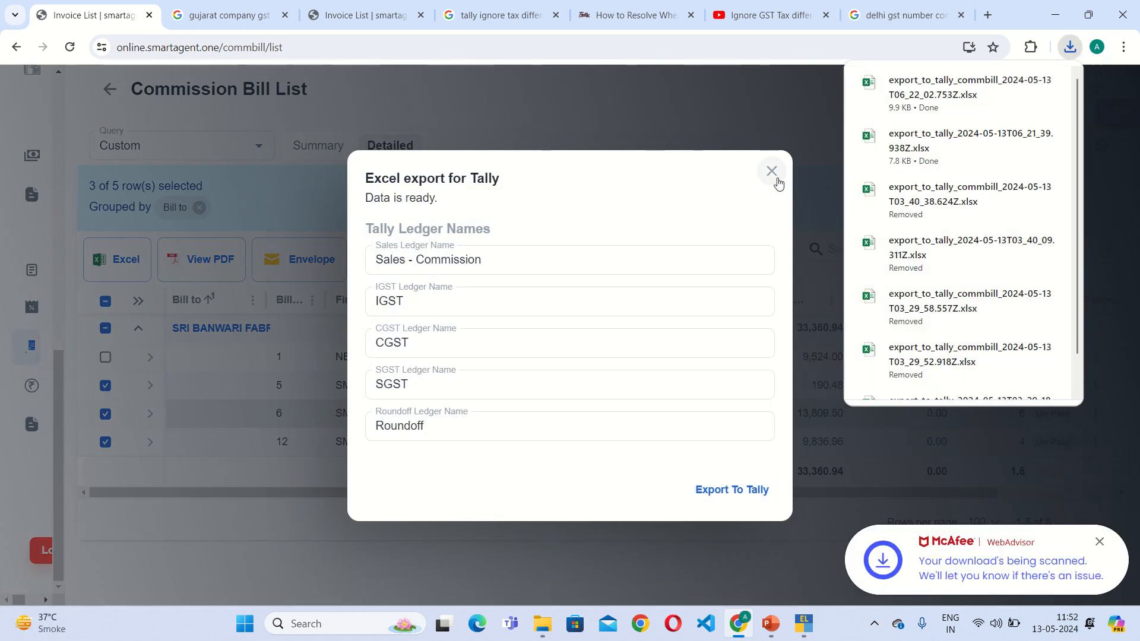
{"action": "left_click", "coordinate": [772, 172]}
Step: Switch to TallyPrime and start a masters import from export_to_tally_2024-05-13T06_21_39.938Z.xlsx using the Clients worksheet
{"action": "key", "text": "alt+Tab"}
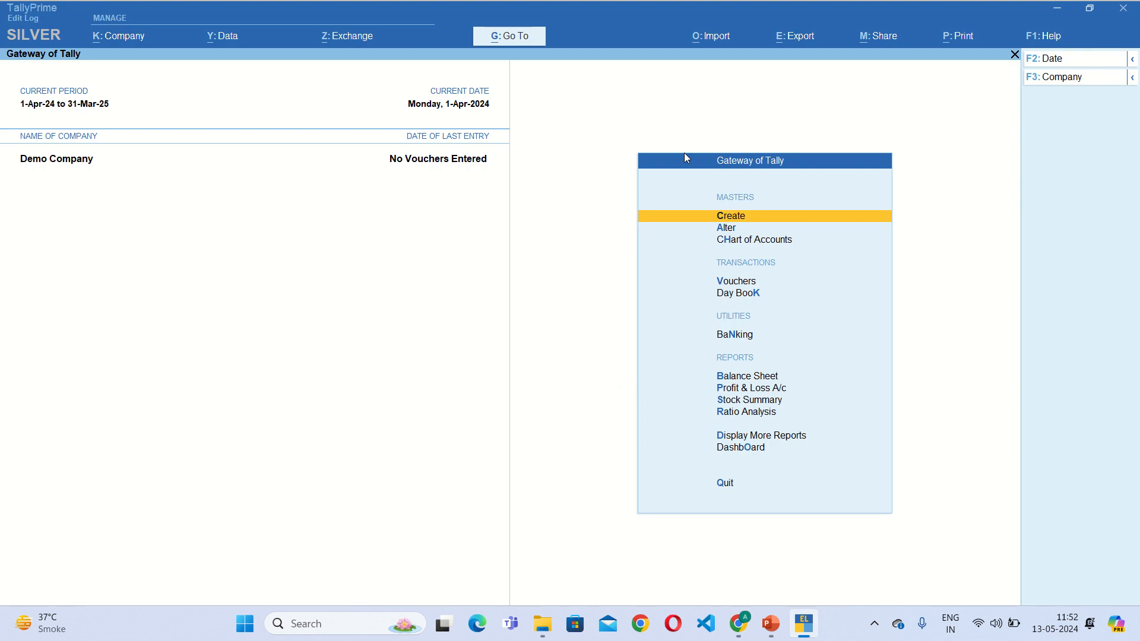
{"action": "left_click", "coordinate": [706, 45]}
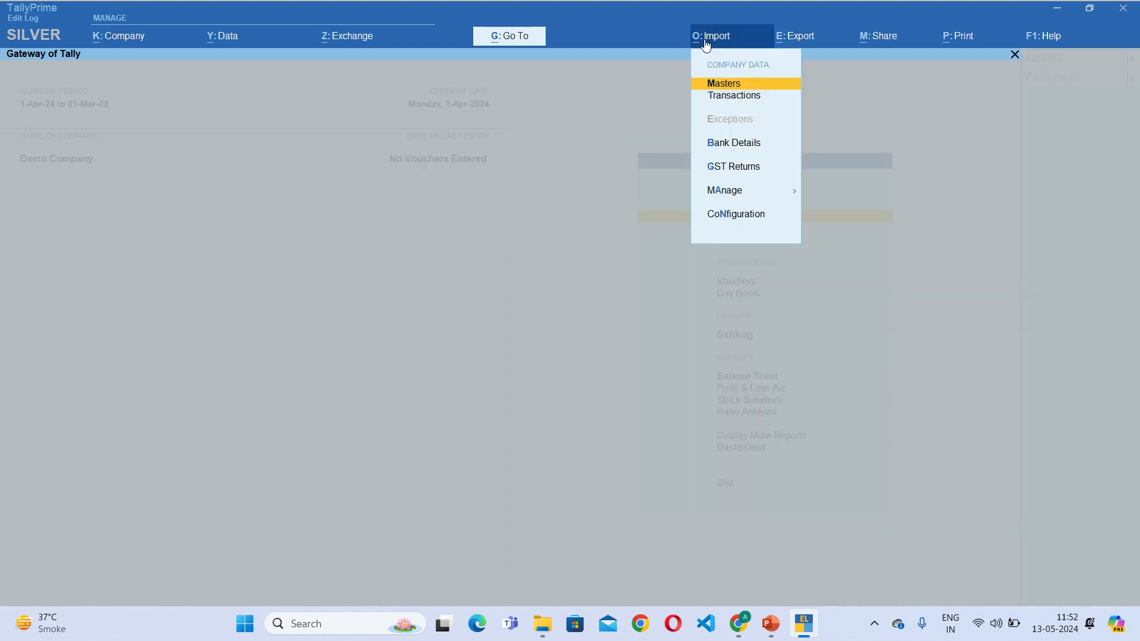
{"action": "left_click", "coordinate": [730, 83]}
{"action": "key", "text": "Return"}
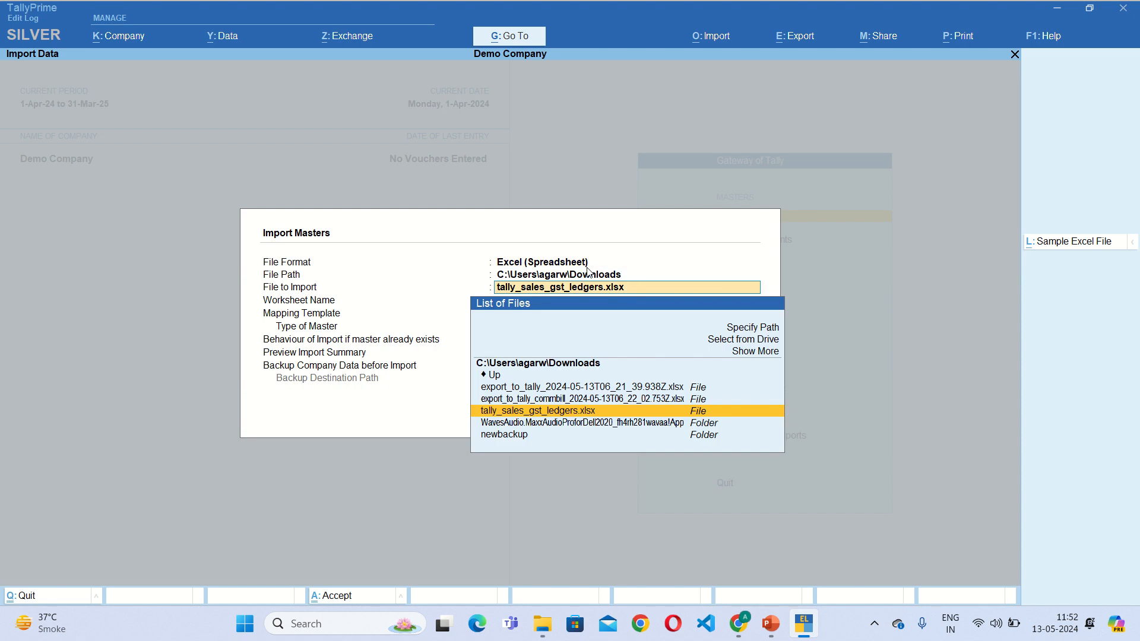
{"action": "key", "text": "Up"}
{"action": "key", "text": "Up"}
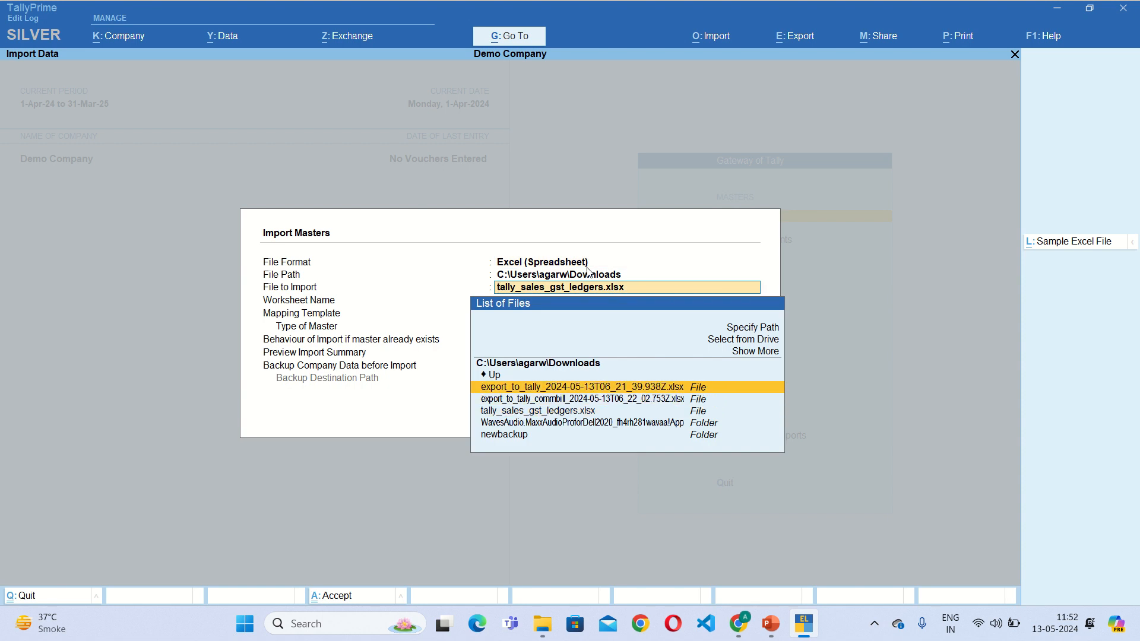
{"action": "key", "text": "Return"}
{"action": "key", "text": "Return"}
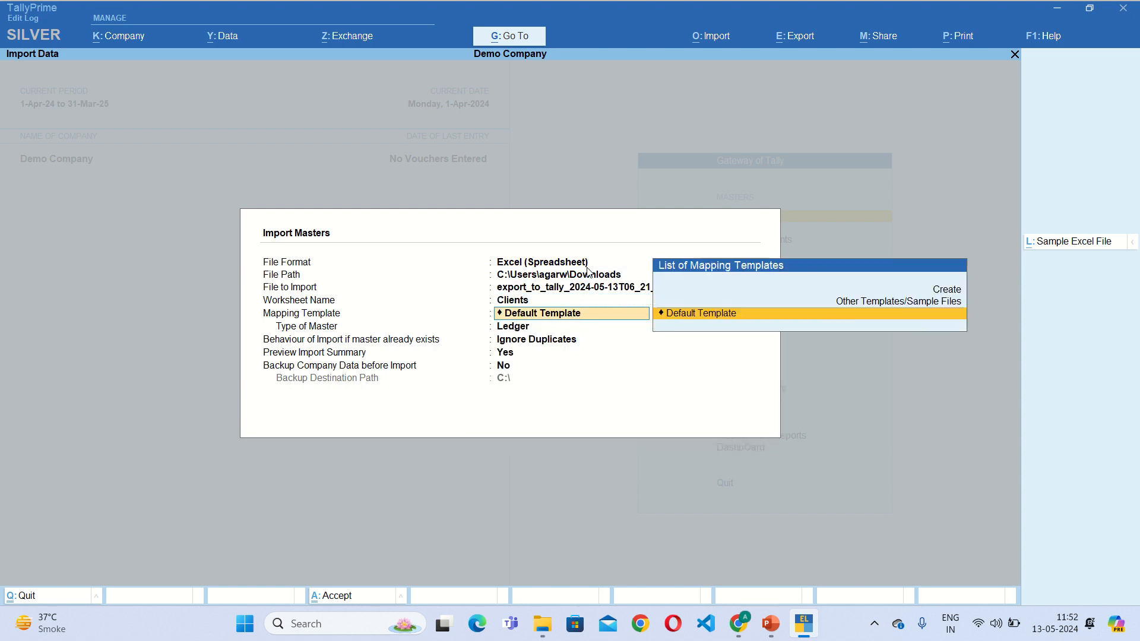
Step: Keep Default Template, Ledger type, Ignore Duplicates, preview Yes and backup No, and import the client ledger
{"action": "key", "text": "Return"}
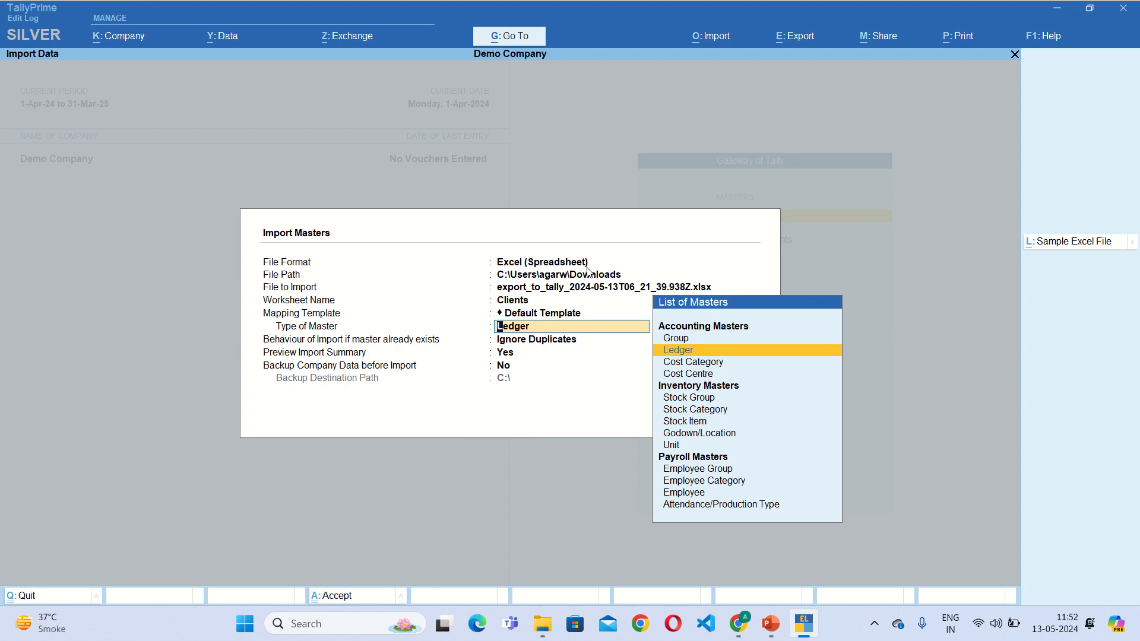
{"action": "key", "text": "Return"}
{"action": "key", "text": "Return"}
{"action": "key", "text": "Return"}
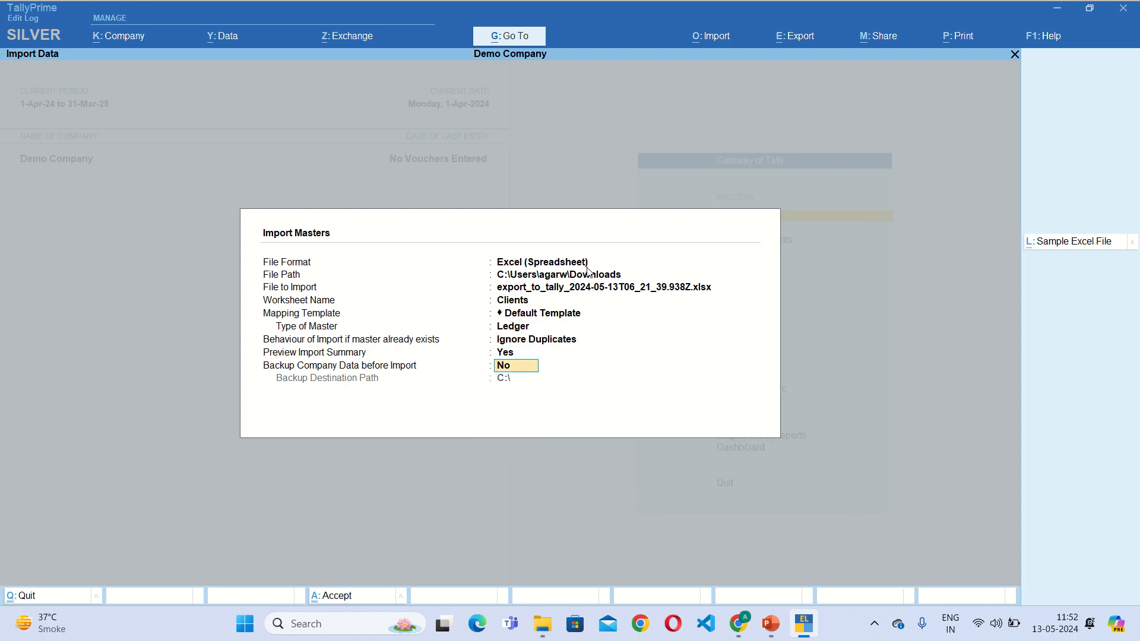
{"action": "key", "text": "Return"}
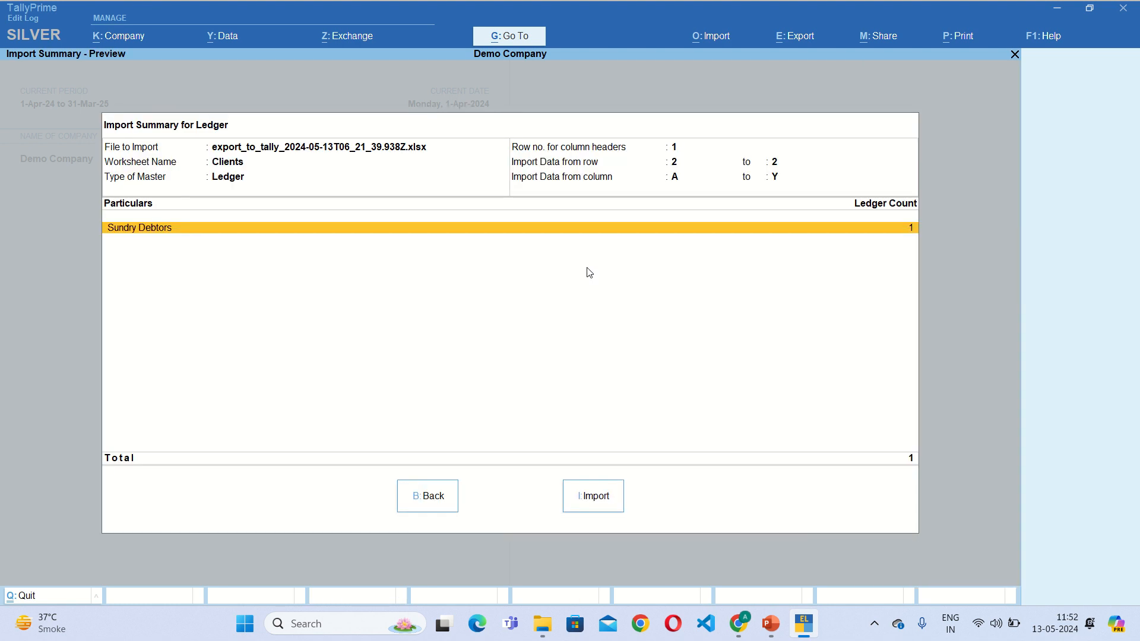
{"action": "left_click", "coordinate": [593, 497]}
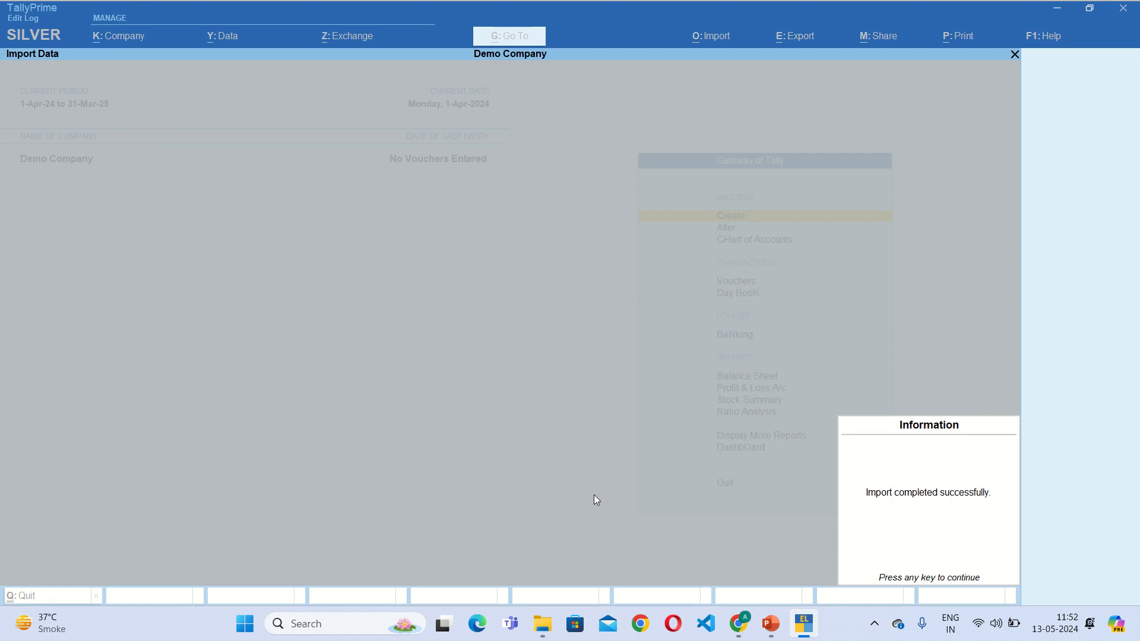
{"action": "left_click", "coordinate": [930, 503]}
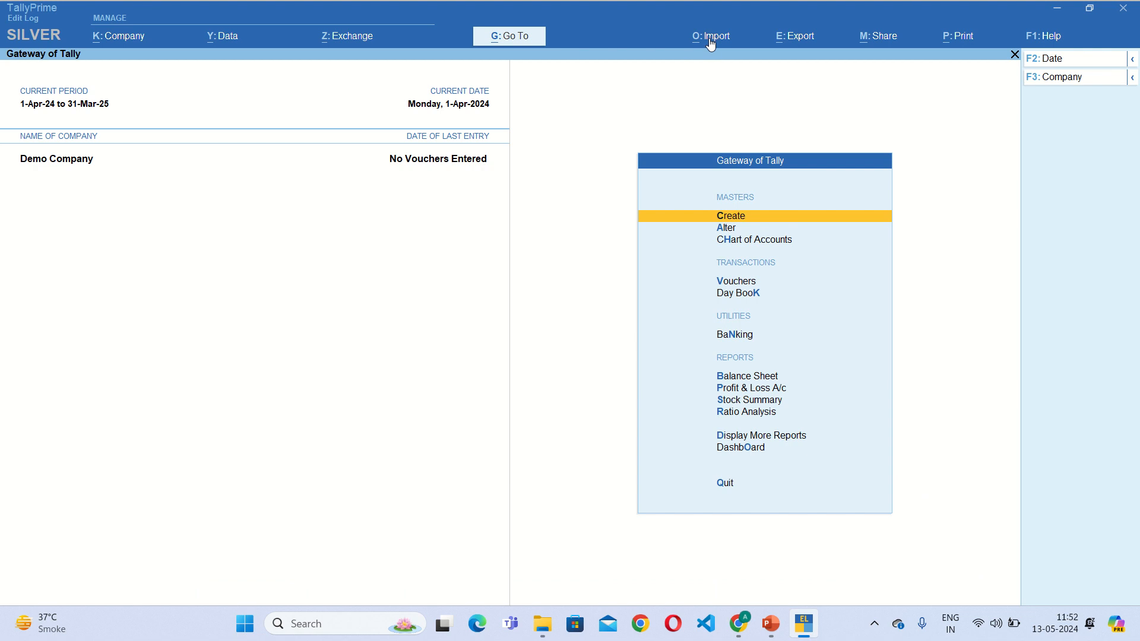
Step: Find the Sales voucher type among the masters and open it for alteration
{"action": "key", "text": "a"}
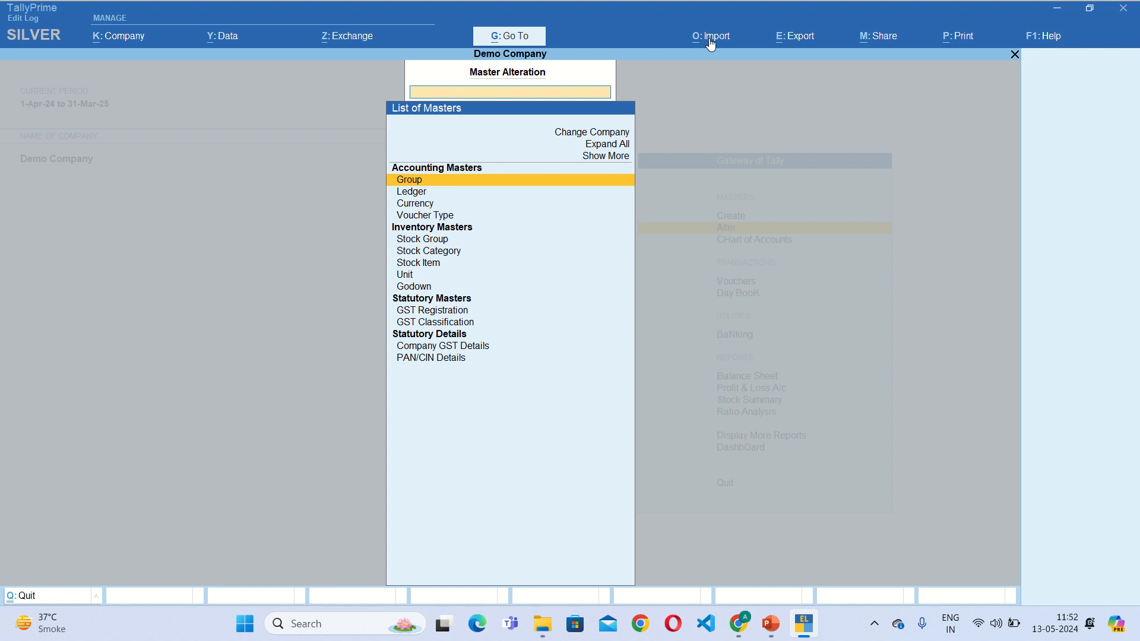
{"action": "key", "text": "Escape"}
{"action": "left_click", "coordinate": [756, 230]}
{"action": "type", "text": "Sales"}
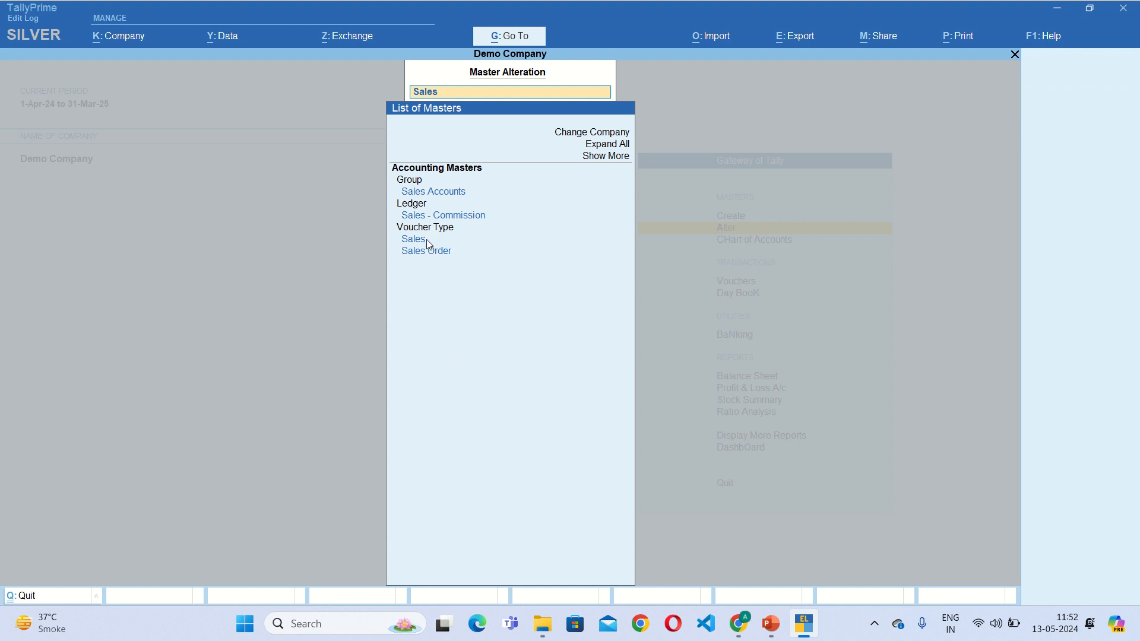
{"action": "left_click", "coordinate": [428, 239]}
{"action": "left_click", "coordinate": [428, 240]}
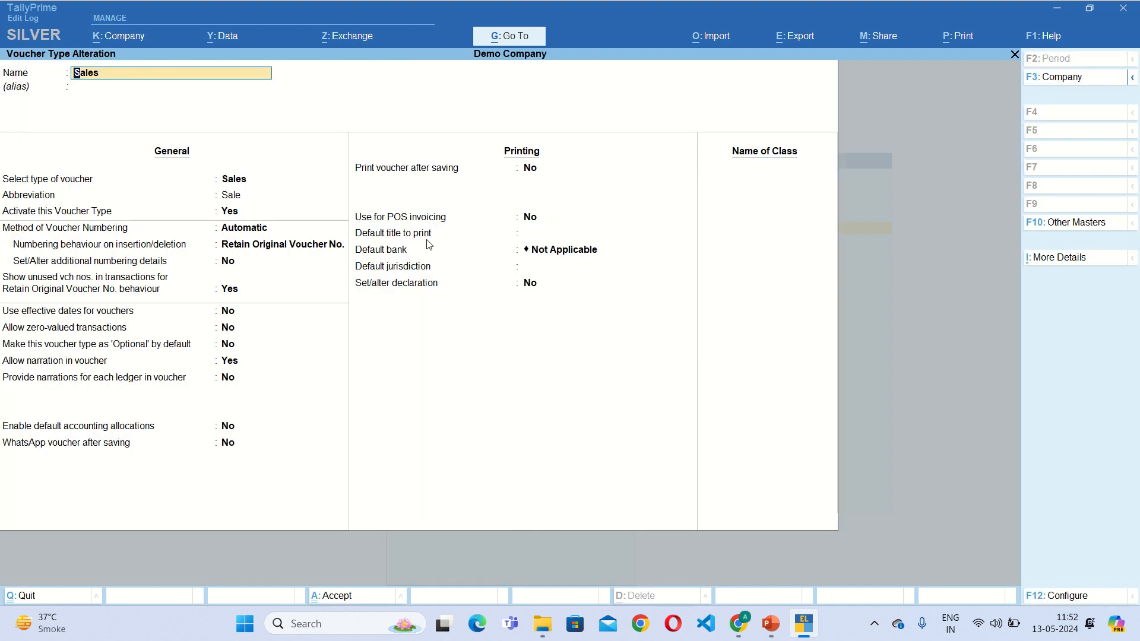
Step: Set the Sales voucher type's numbering method to Manual and prevention of duplicate voucher numbers to Yes
{"action": "key", "text": "Return"}
{"action": "key", "text": "Return"}
{"action": "key", "text": "Return"}
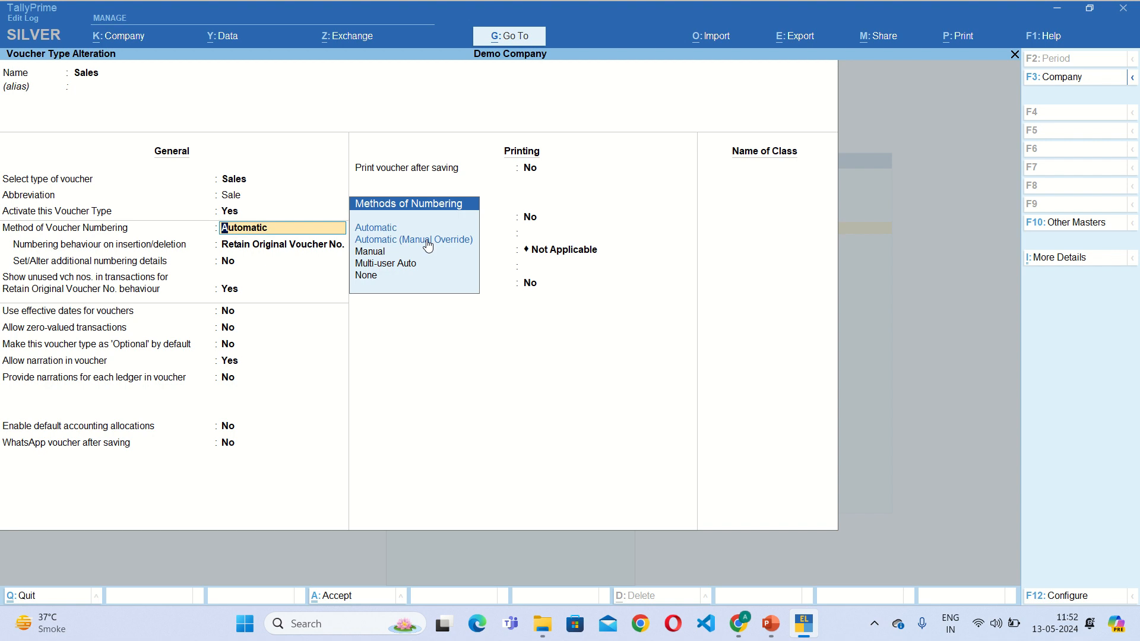
{"action": "key", "text": "Down"}
{"action": "key", "text": "Down"}
{"action": "key", "text": "Down"}
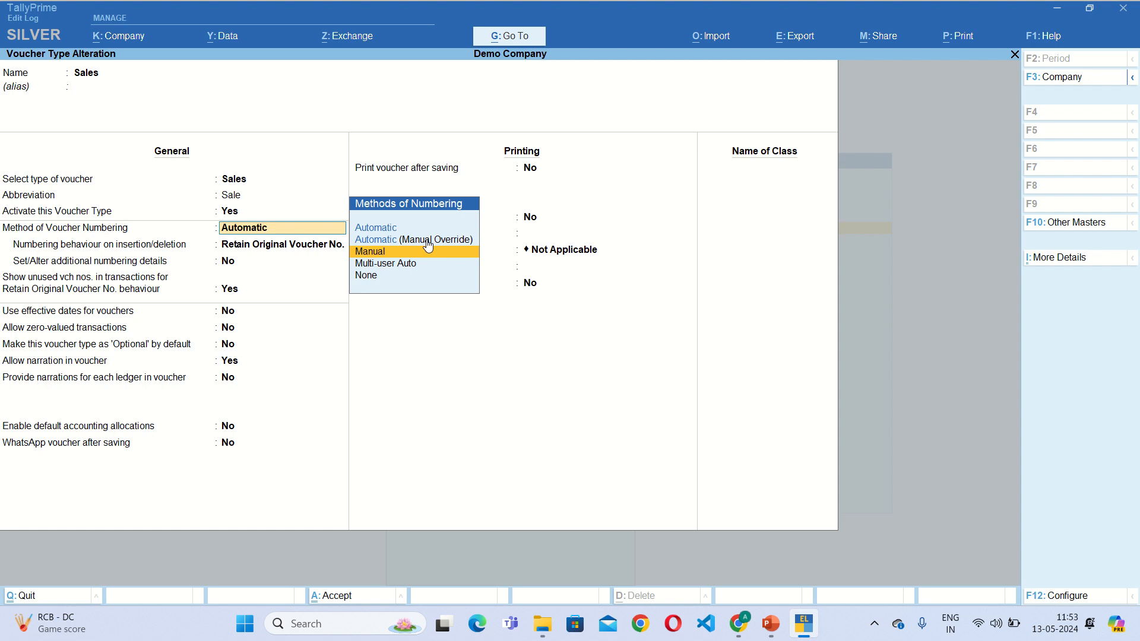
{"action": "left_click", "coordinate": [429, 244]}
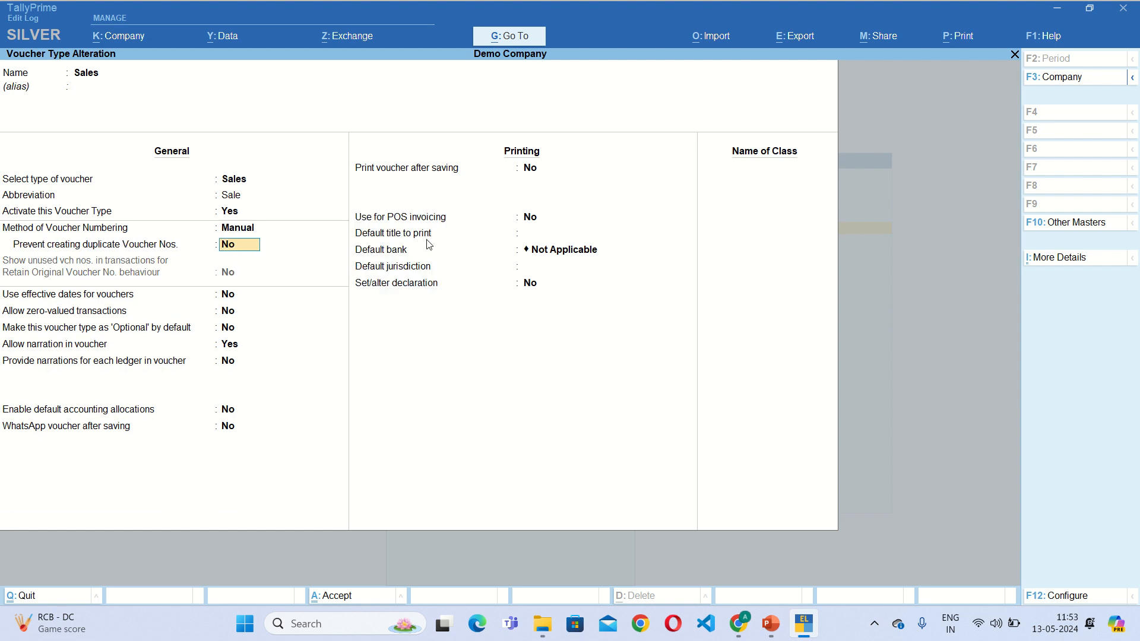
{"action": "type", "text": "y"}
{"action": "key", "text": "Return"}
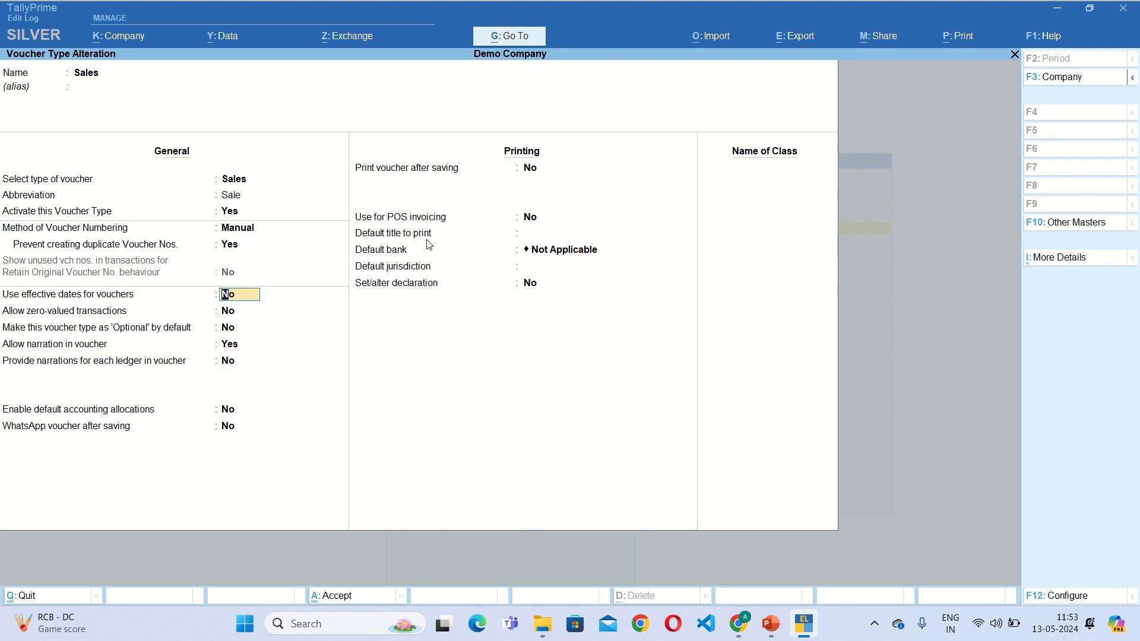
Step: Save the altered Sales voucher type and return to the Gateway of Tally
{"action": "key", "text": "Return"}
{"action": "key", "text": "ctrl+a"}
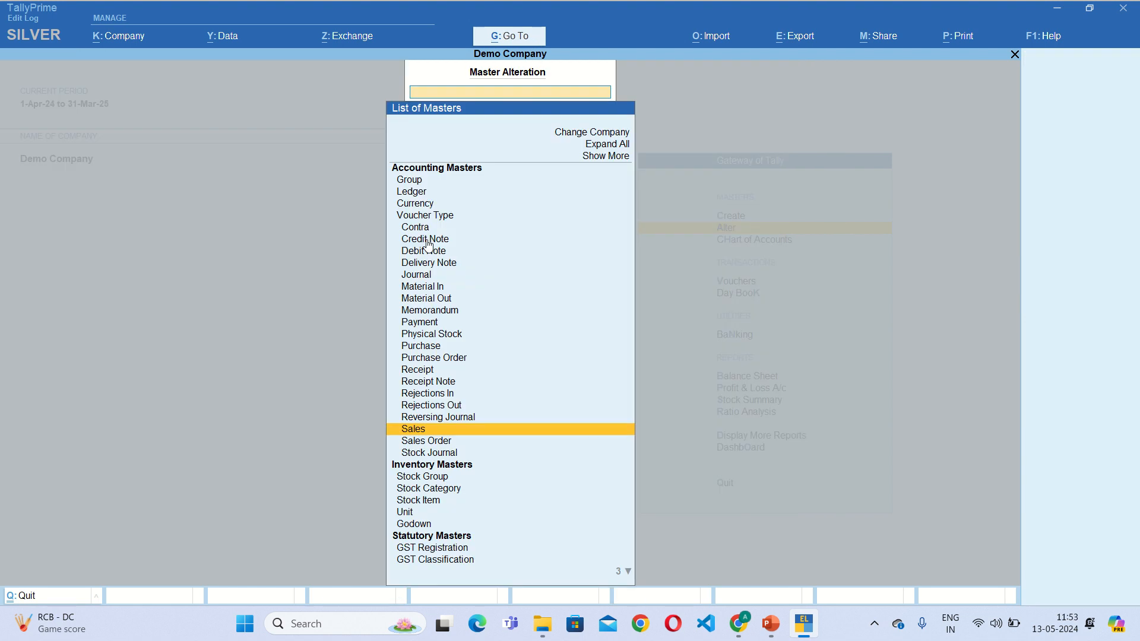
{"action": "key", "text": "Escape"}
{"action": "key", "text": "Up"}
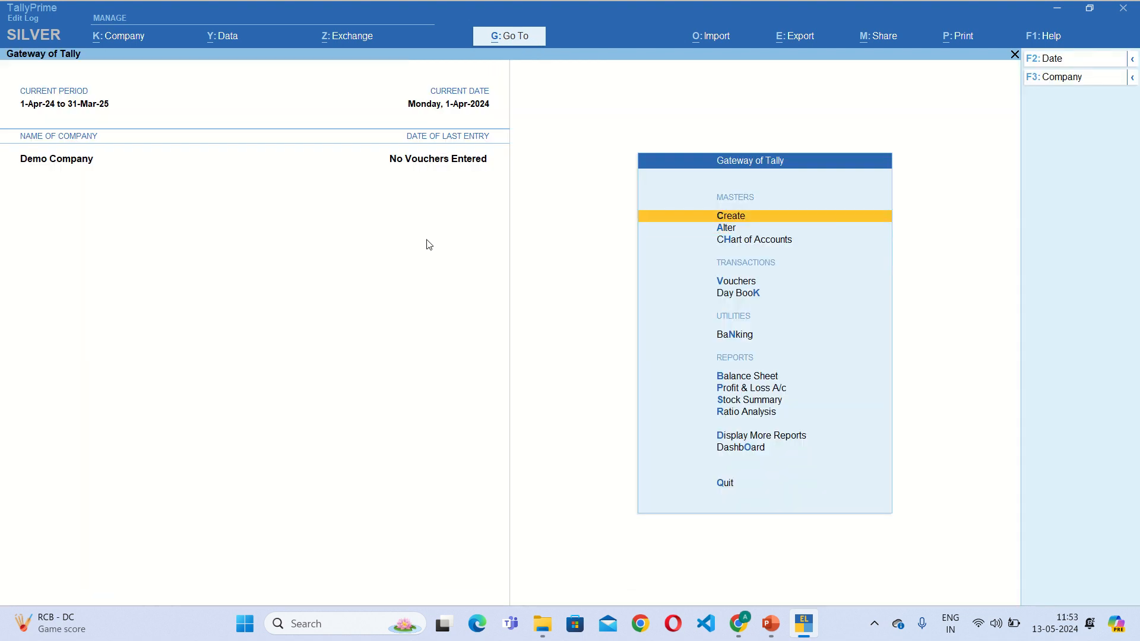
Step: Start a transactions import in Excel (Spreadsheet) format and browse for the file from the program folder up to C:\Users
{"action": "left_click", "coordinate": [718, 38]}
{"action": "left_click", "coordinate": [722, 96]}
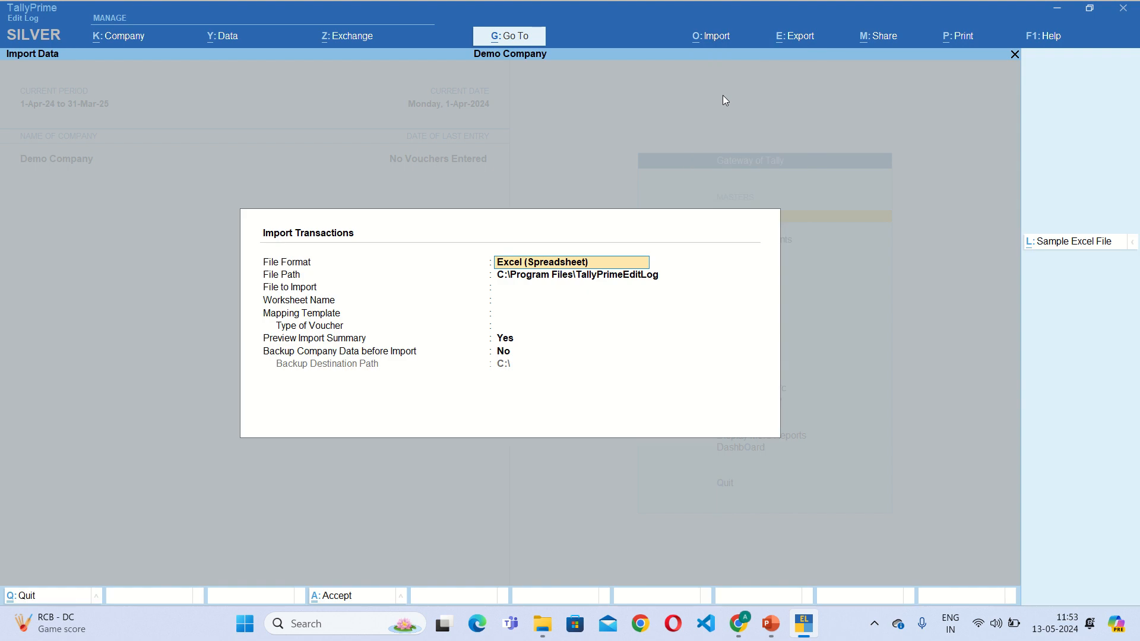
{"action": "key", "text": "Return"}
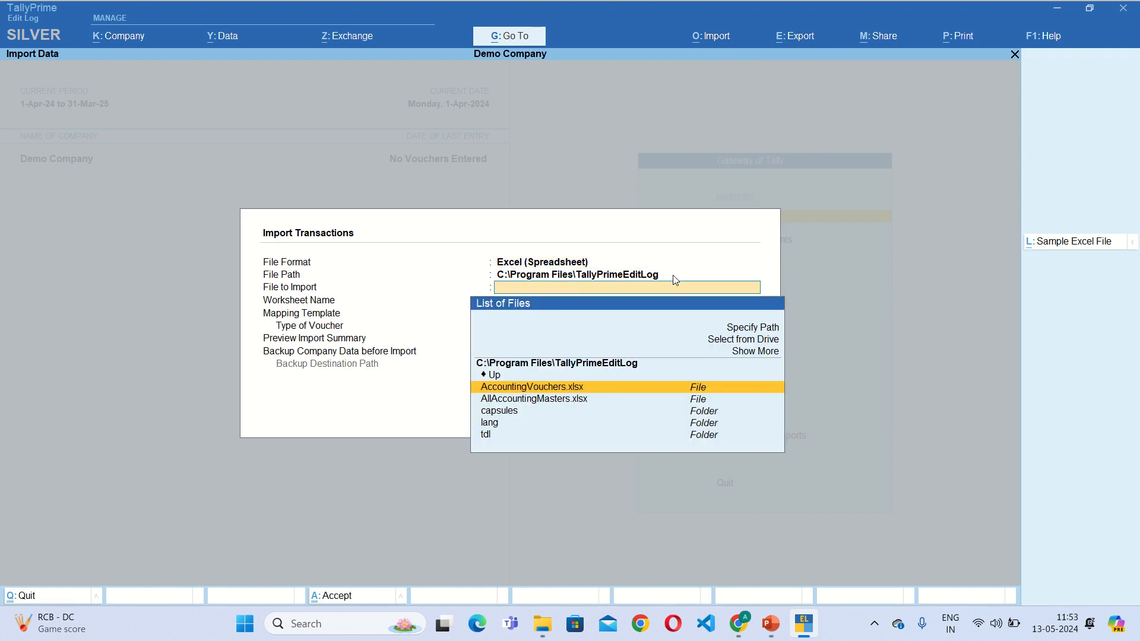
{"action": "key", "text": "Up"}
{"action": "key", "text": "Return"}
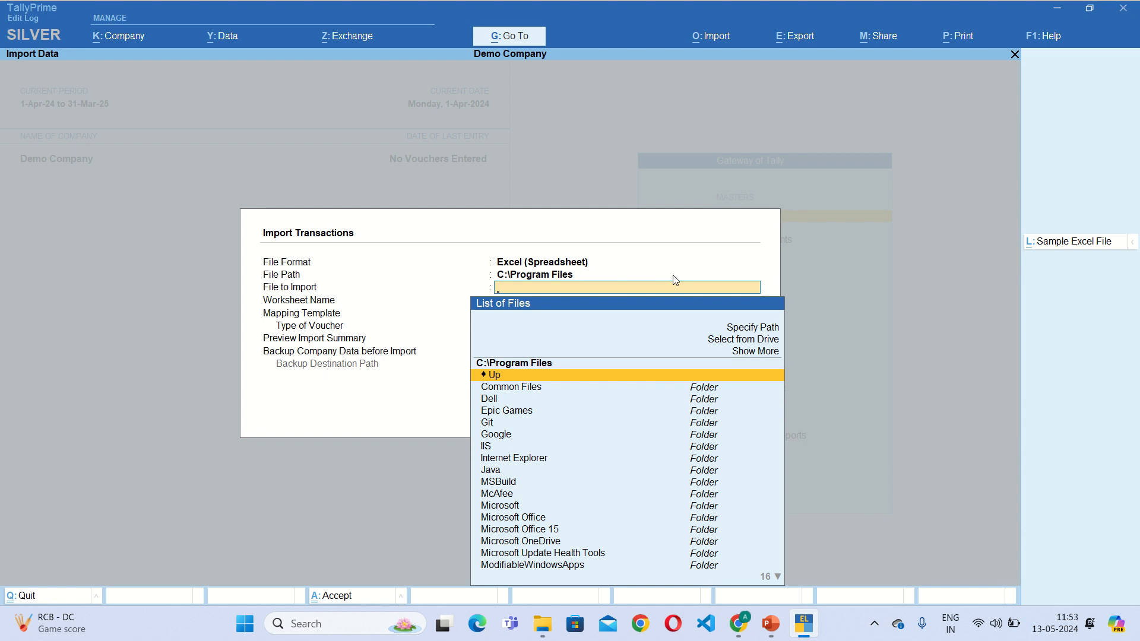
{"action": "key", "text": "Return"}
{"action": "key", "text": "Down"}
{"action": "key", "text": "Down"}
{"action": "key", "text": "Down"}
{"action": "key", "text": "Down"}
{"action": "key", "text": "Down"}
{"action": "key", "text": "Down"}
{"action": "key", "text": "Down"}
{"action": "key", "text": "Return"}
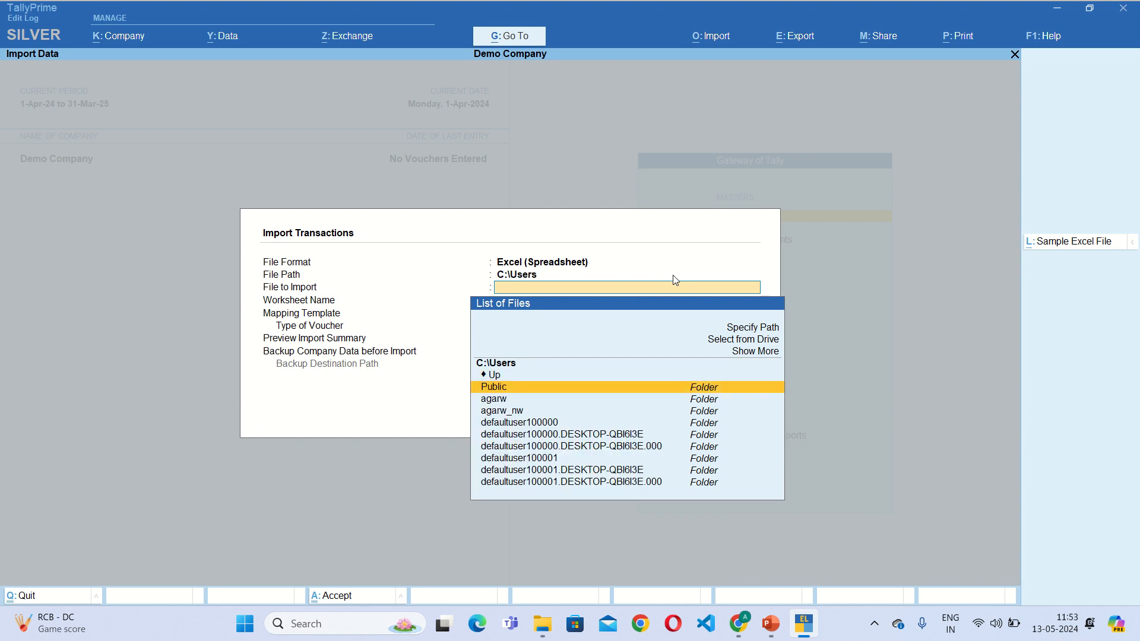
Step: Choose export_to_tally_commbill_2024-05-13T06_22_02.753Z.xlsx from the user's Downloads folder as the file to import
{"action": "key", "text": "Down"}
{"action": "key", "text": "Return"}
{"action": "key", "text": "Down"}
{"action": "key", "text": "Down"}
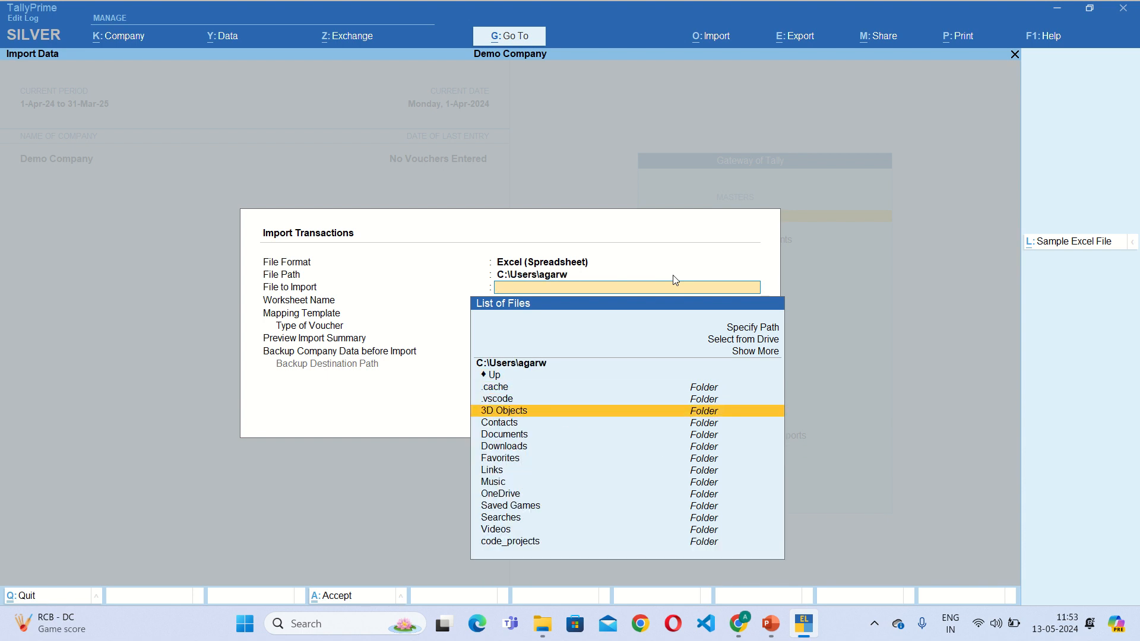
{"action": "key", "text": "Down"}
{"action": "key", "text": "Down"}
{"action": "key", "text": "Down"}
{"action": "key", "text": "Return"}
{"action": "key", "text": "Down"}
{"action": "key", "text": "Return"}
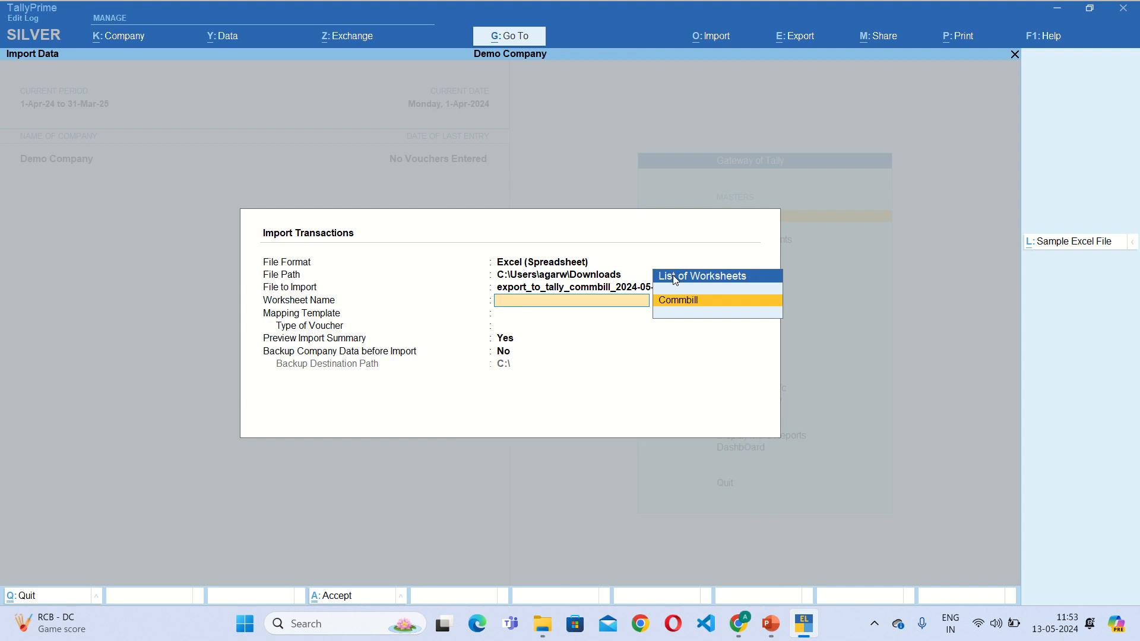
Step: Import the Commbill worksheet's vouchers with the Default Template, import preview set to Yes and company backup set to No
{"action": "key", "text": "Return"}
{"action": "key", "text": "Return"}
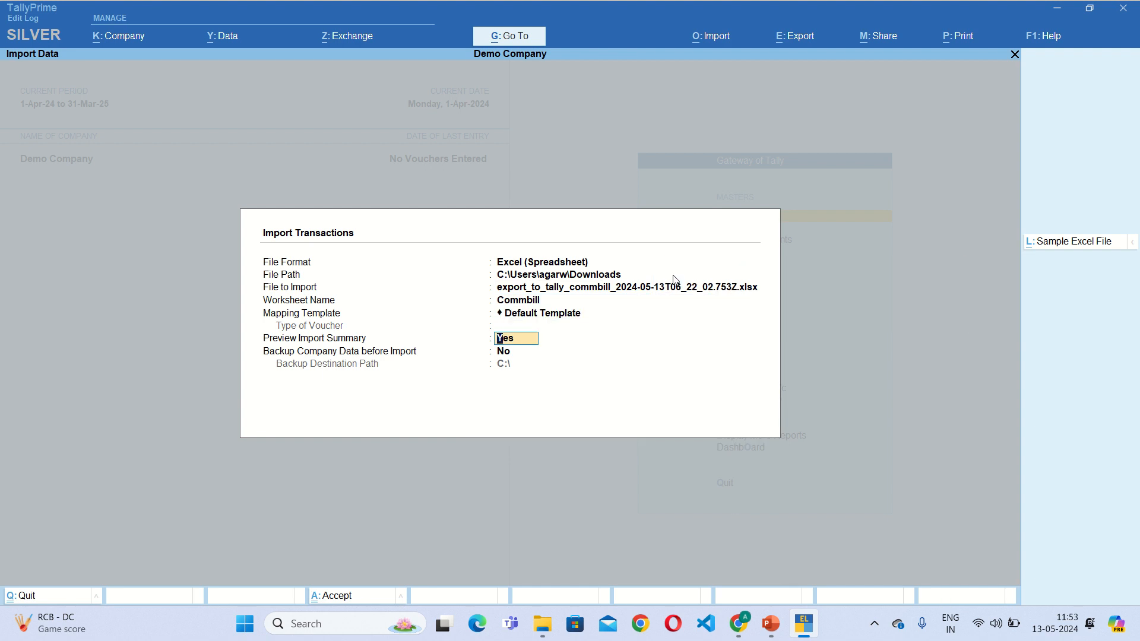
{"action": "key", "text": "Return"}
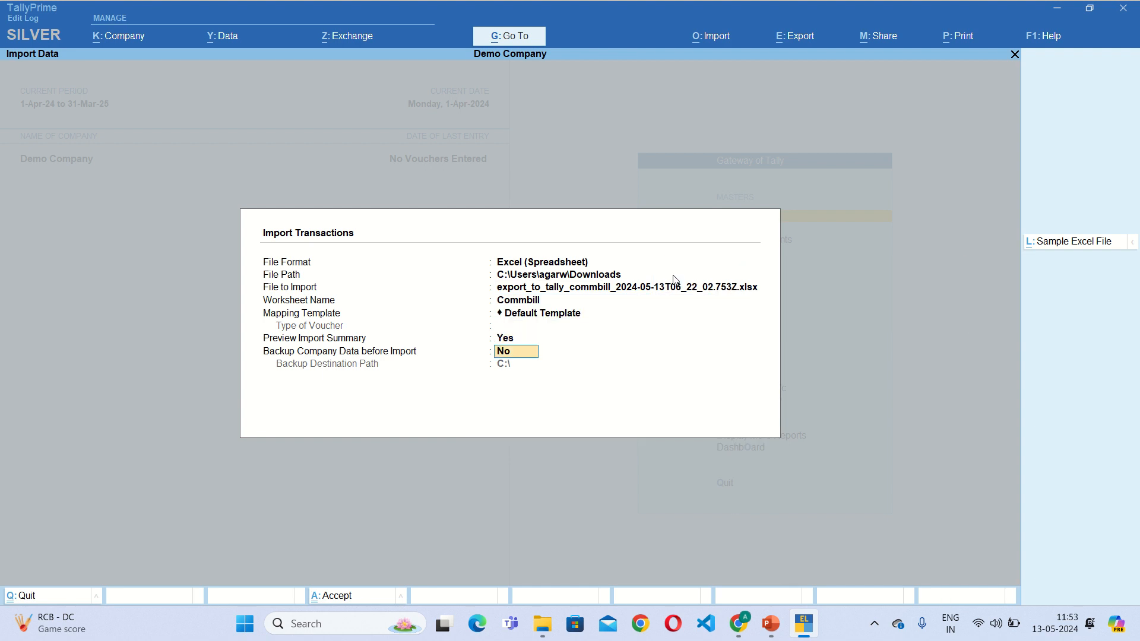
{"action": "key", "text": "Return"}
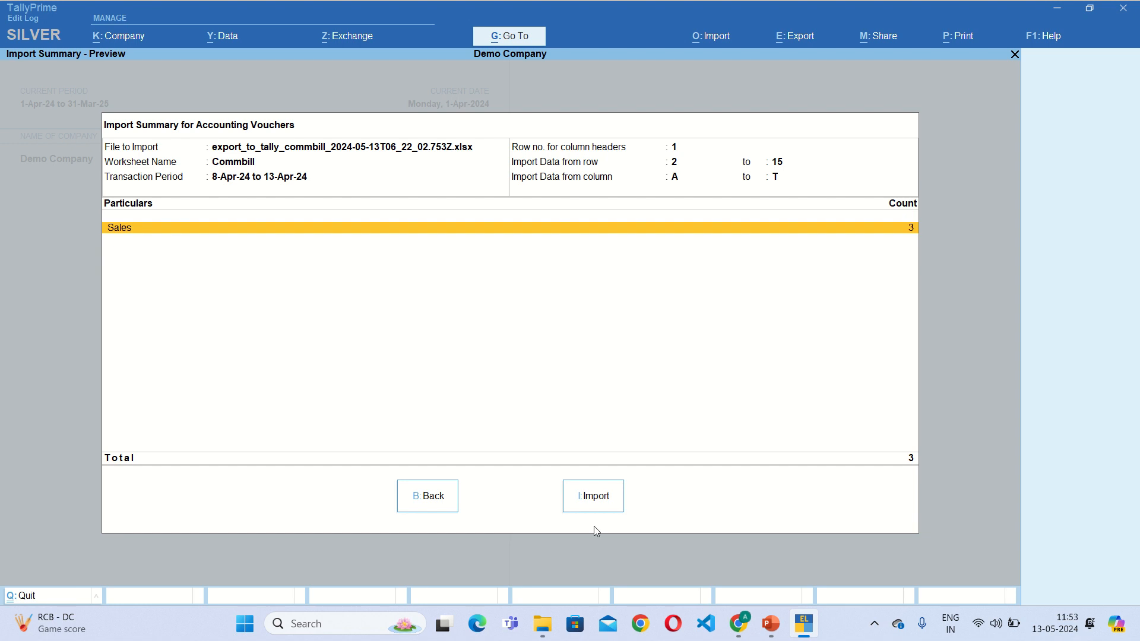
{"action": "left_click", "coordinate": [612, 498]}
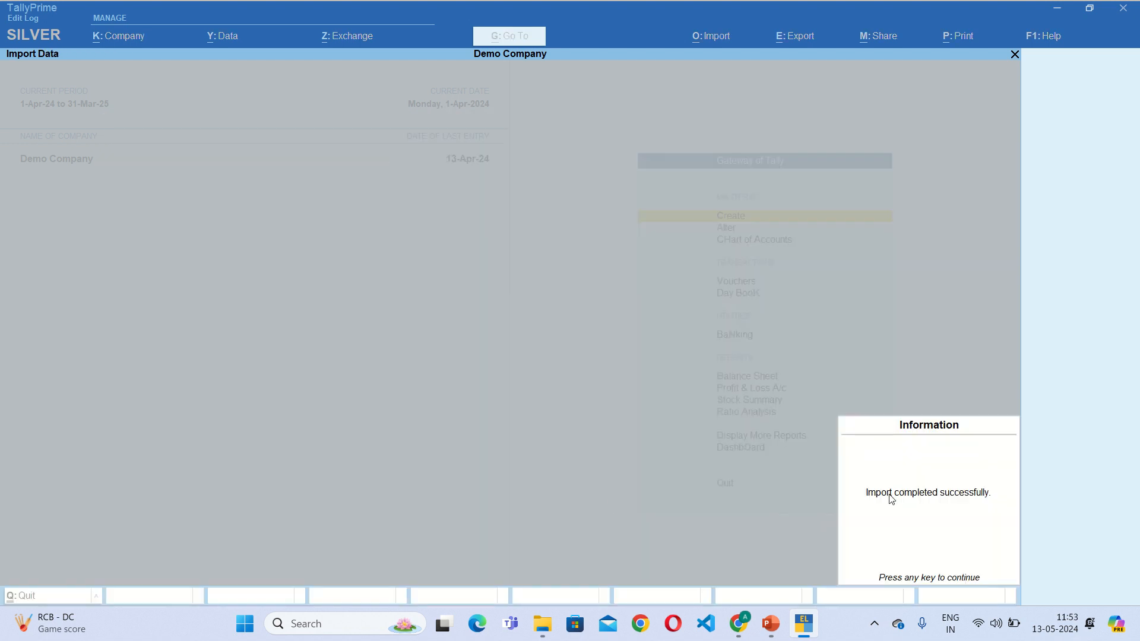
{"action": "key", "text": "Return"}
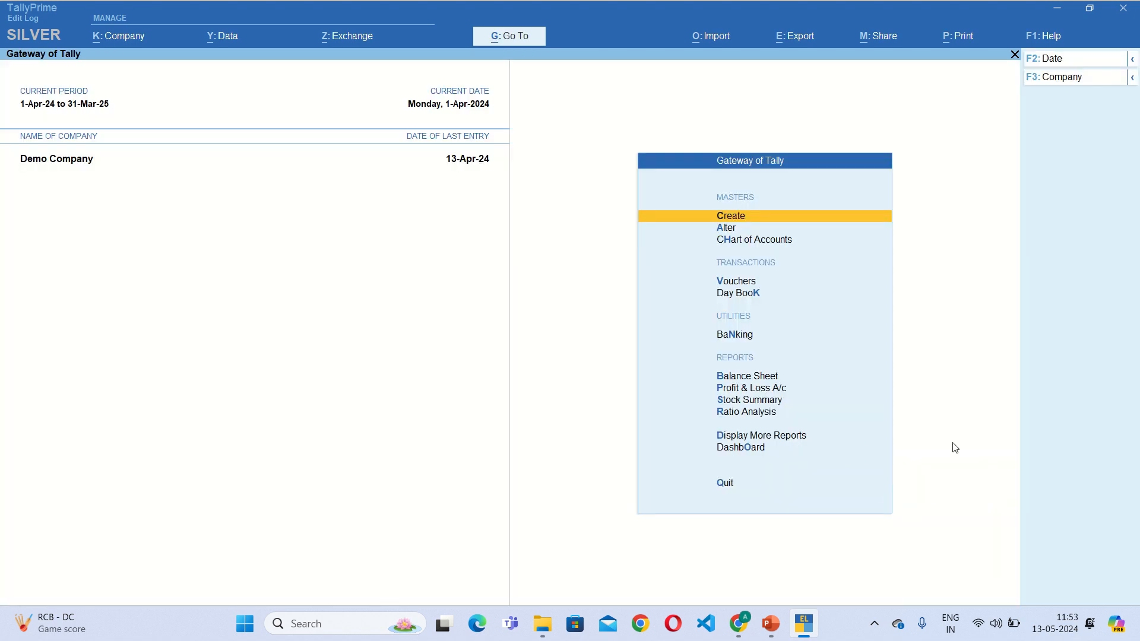
{"action": "key", "text": "d"}
{"action": "key", "text": "a"}
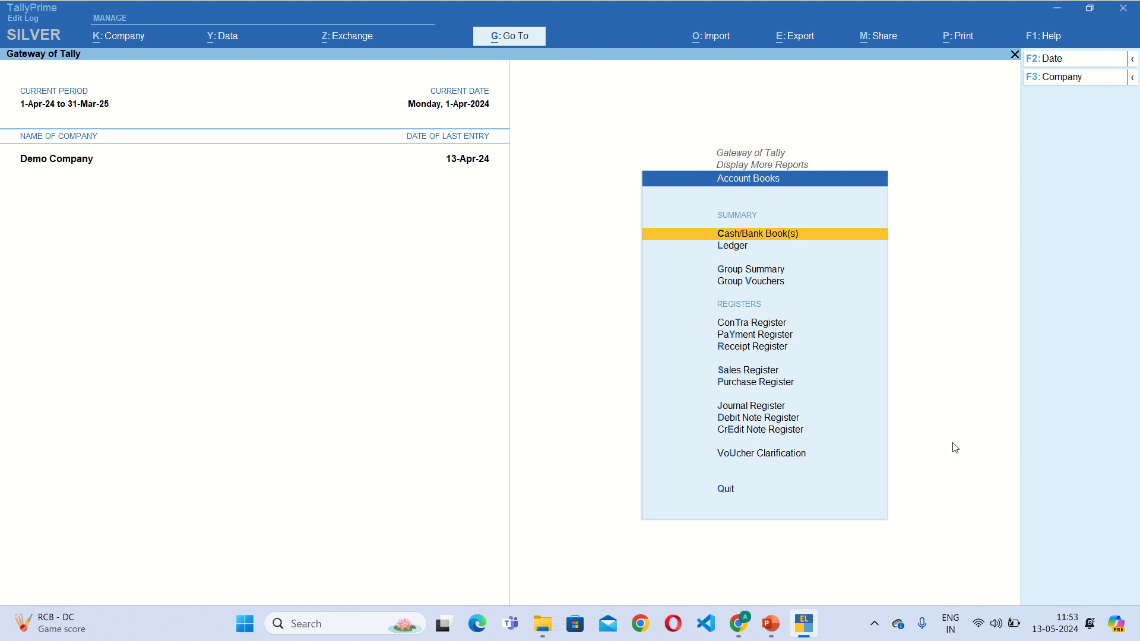
{"action": "key", "text": "Escape"}
{"action": "key", "text": "Escape"}
Step: Open the Sales Register from the account books and go through the list of sales vouchers for April 2024
{"action": "left_click", "coordinate": [750, 439]}
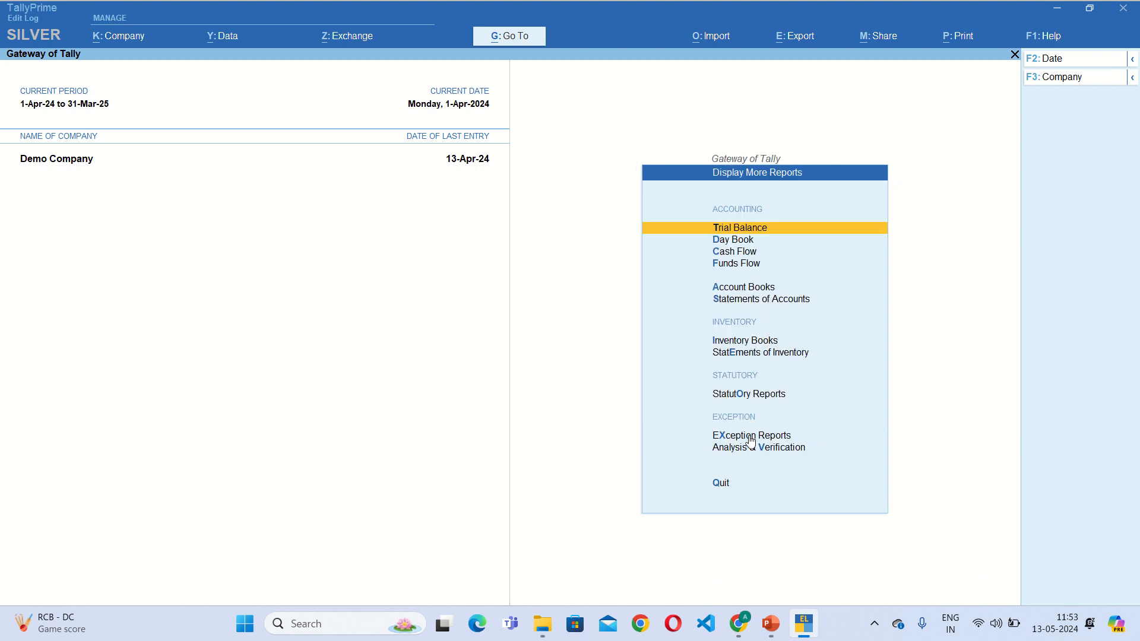
{"action": "left_click", "coordinate": [734, 290]}
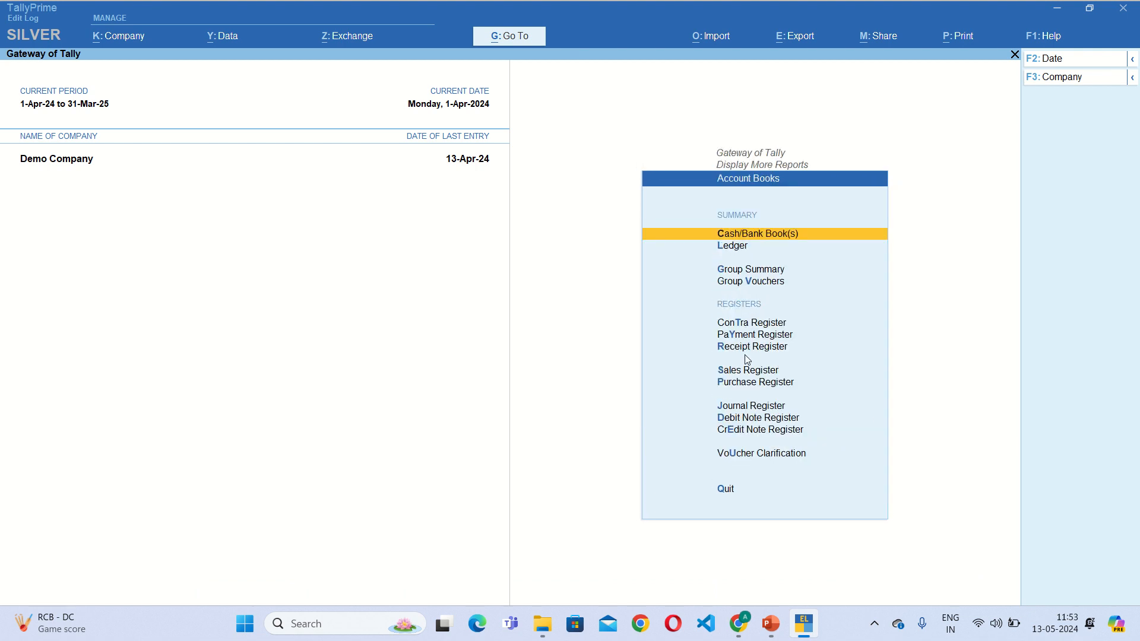
{"action": "left_click", "coordinate": [745, 372]}
{"action": "key", "text": "Return"}
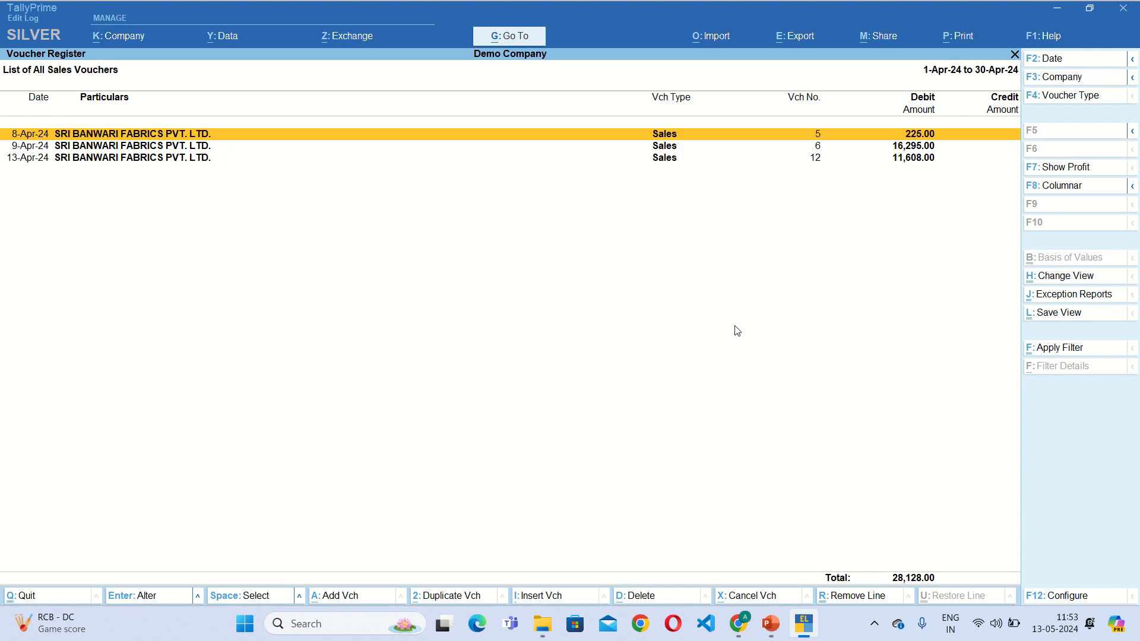
{"action": "key", "text": "Down"}
{"action": "key", "text": "Down"}
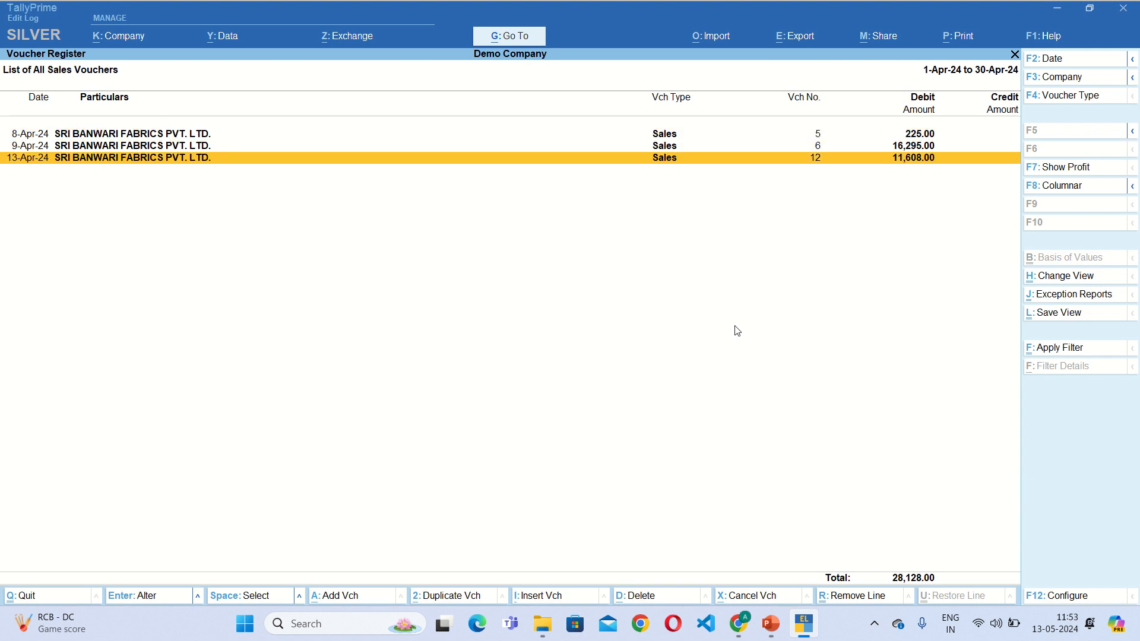
{"action": "key", "text": "Up"}
{"action": "key", "text": "Up"}
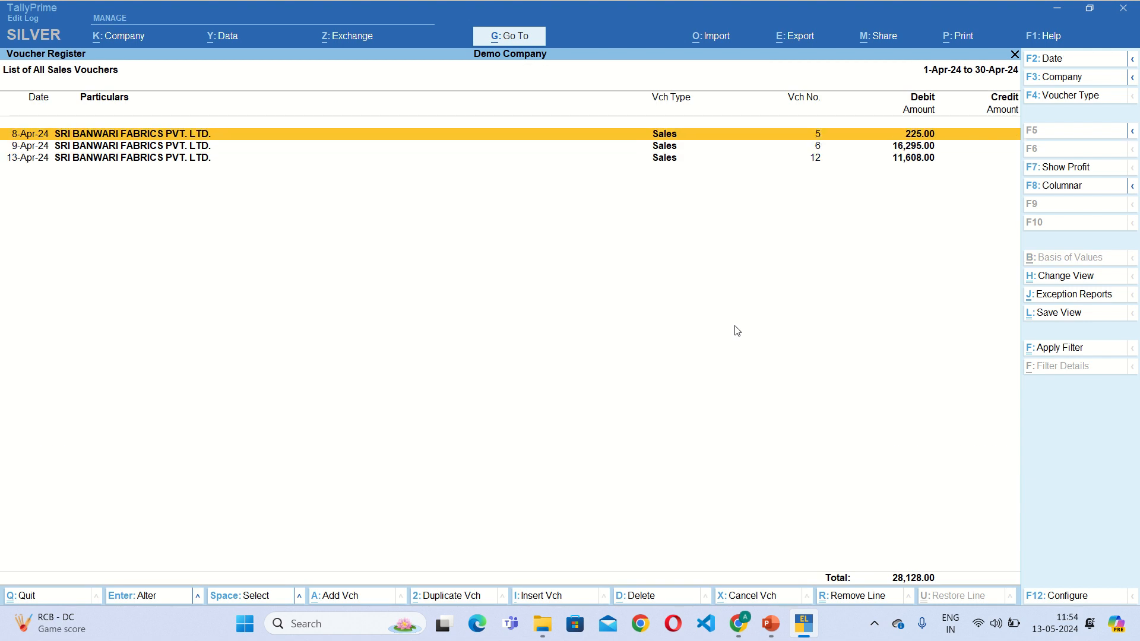
Step: Review the ledger entries of the 8-Apr-24, 9-Apr-24 and 13-Apr-24 sales vouchers, leaving each one unaltered
{"action": "key", "text": "Return"}
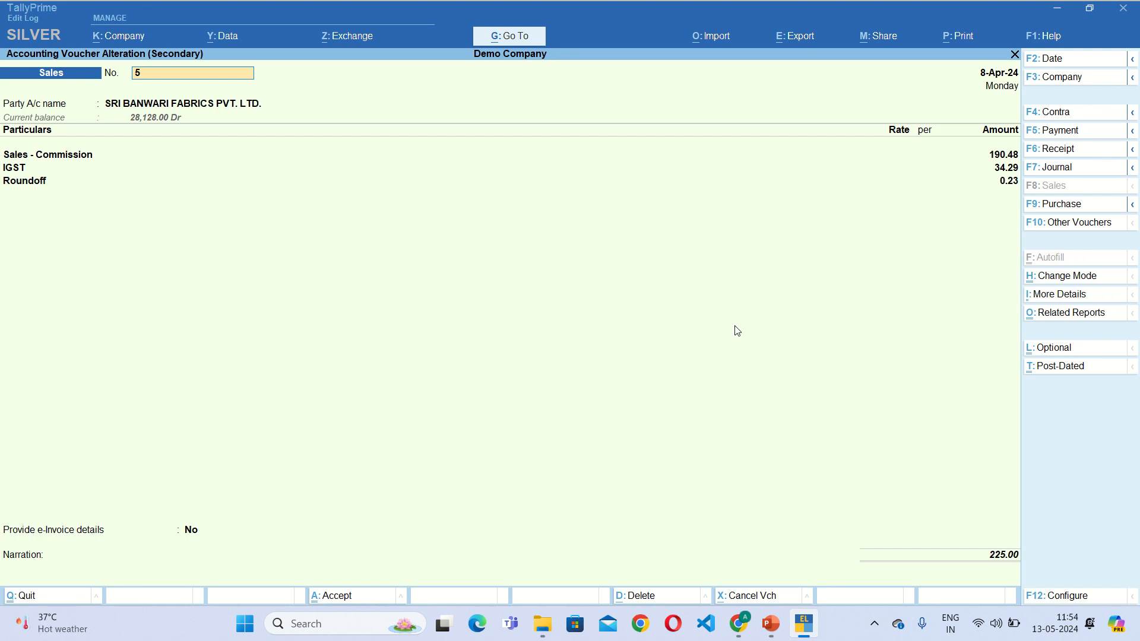
{"action": "key", "text": "Escape"}
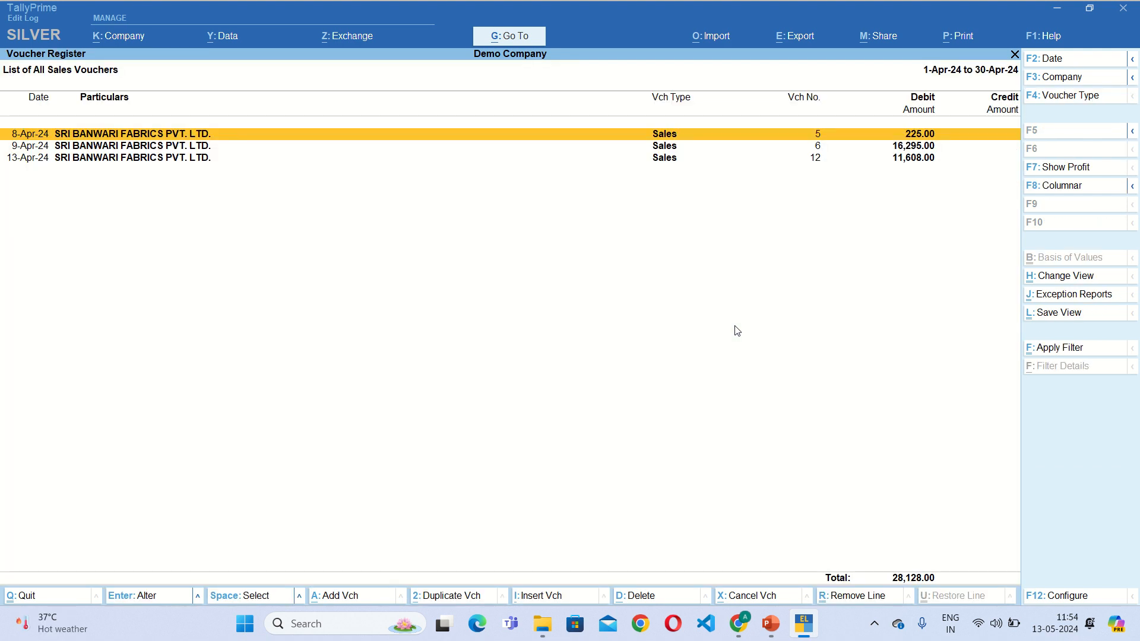
{"action": "key", "text": "Down"}
{"action": "key", "text": "Return"}
{"action": "key", "text": "Escape"}
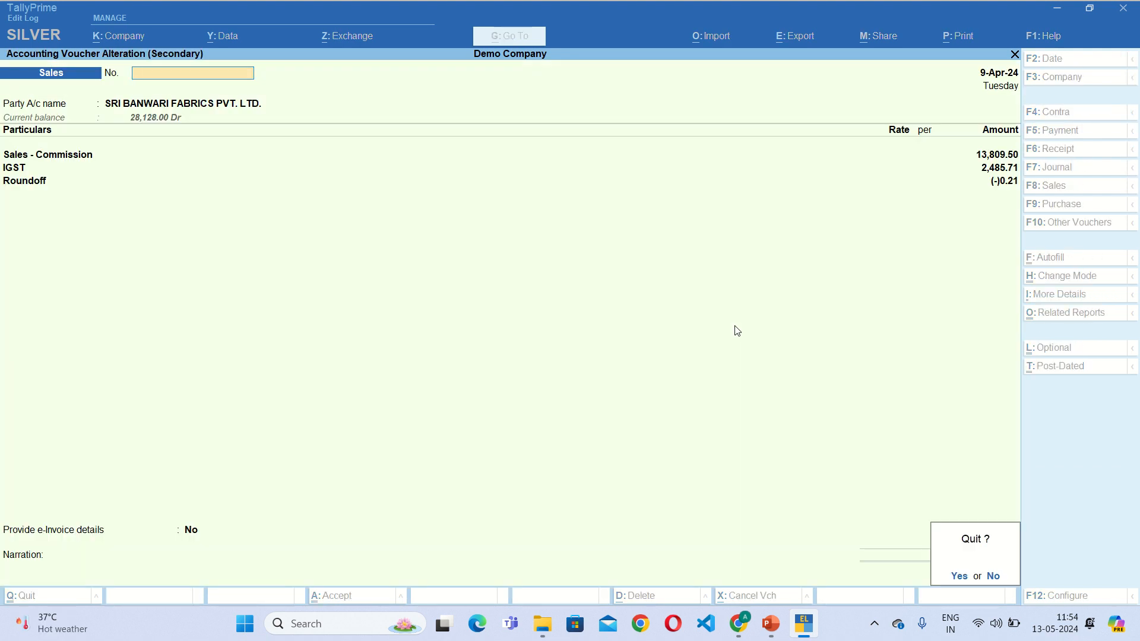
{"action": "key", "text": "Return"}
{"action": "key", "text": "Down"}
{"action": "key", "text": "Return"}
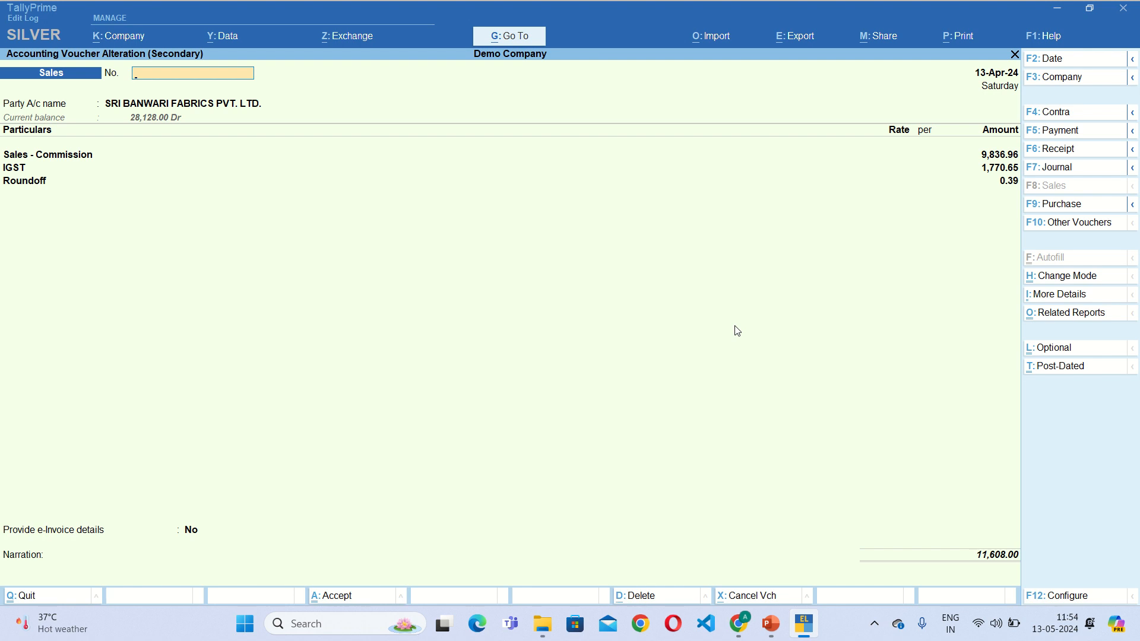
{"action": "key", "text": "Escape"}
{"action": "key", "text": "Return"}
Step: Reopen and accept the 13-Apr-24 sales voucher, decline generating an e-Invoice, and return to the Gateway of Tally
{"action": "key", "text": "Return"}
{"action": "key", "text": "ctrl+a"}
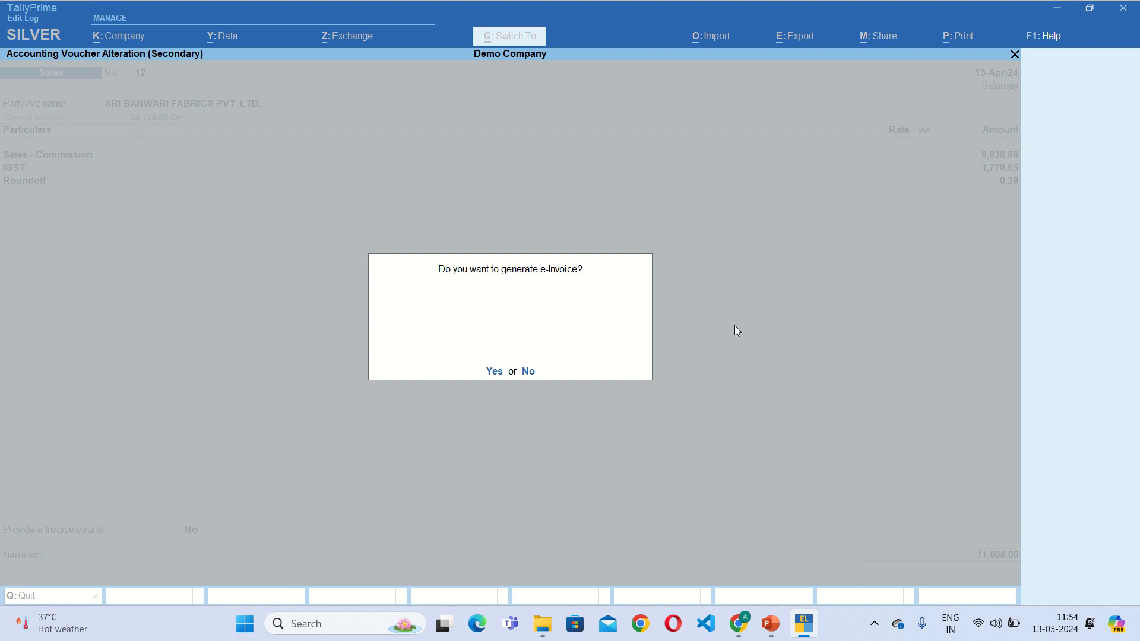
{"action": "key", "text": "n"}
{"action": "key", "text": "Escape"}
{"action": "key", "text": "Escape"}
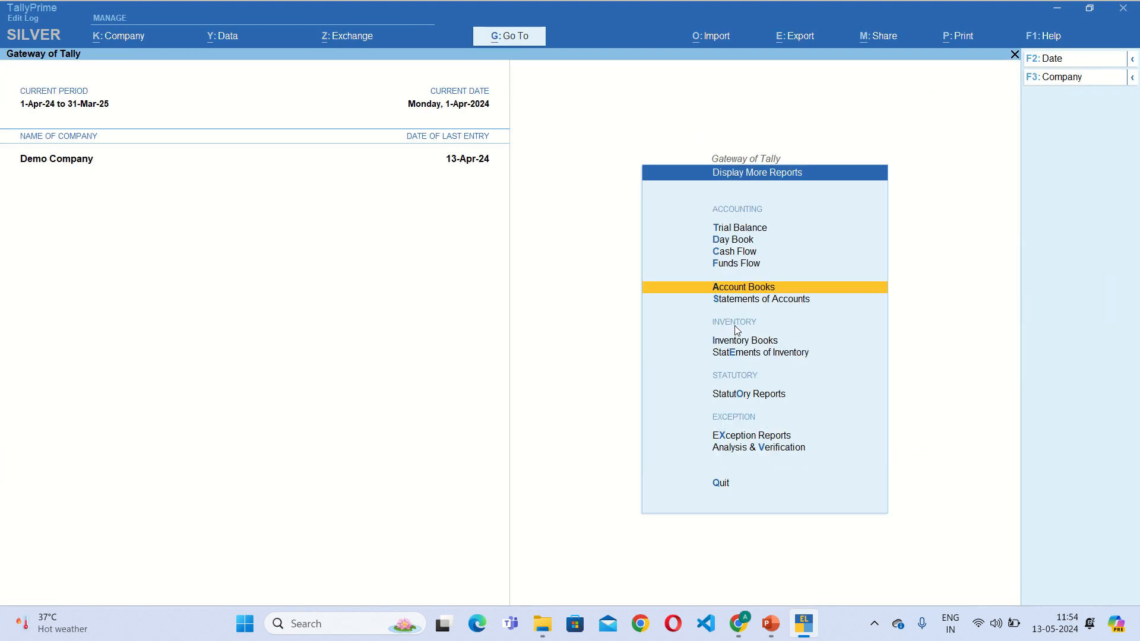
{"action": "key", "text": "Escape"}
{"action": "key", "text": "Escape"}
{"action": "key", "text": "n"}
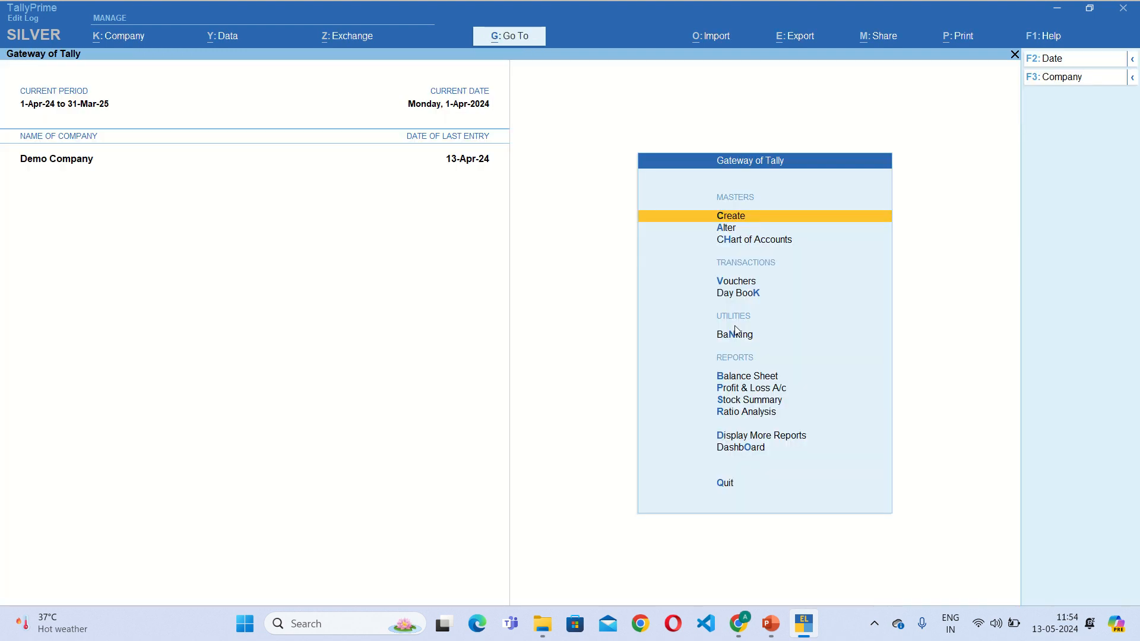
Step: Open the GSTR-1 return from the statutory GST reports
{"action": "left_click", "coordinate": [737, 434]}
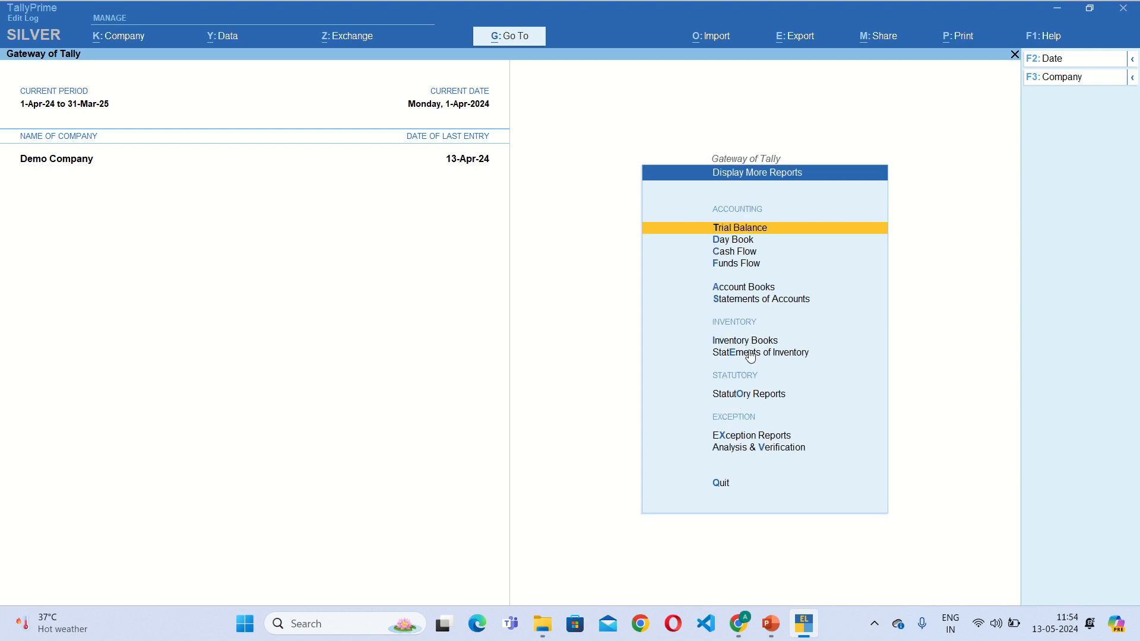
{"action": "left_click", "coordinate": [746, 395]}
{"action": "left_click", "coordinate": [753, 330]}
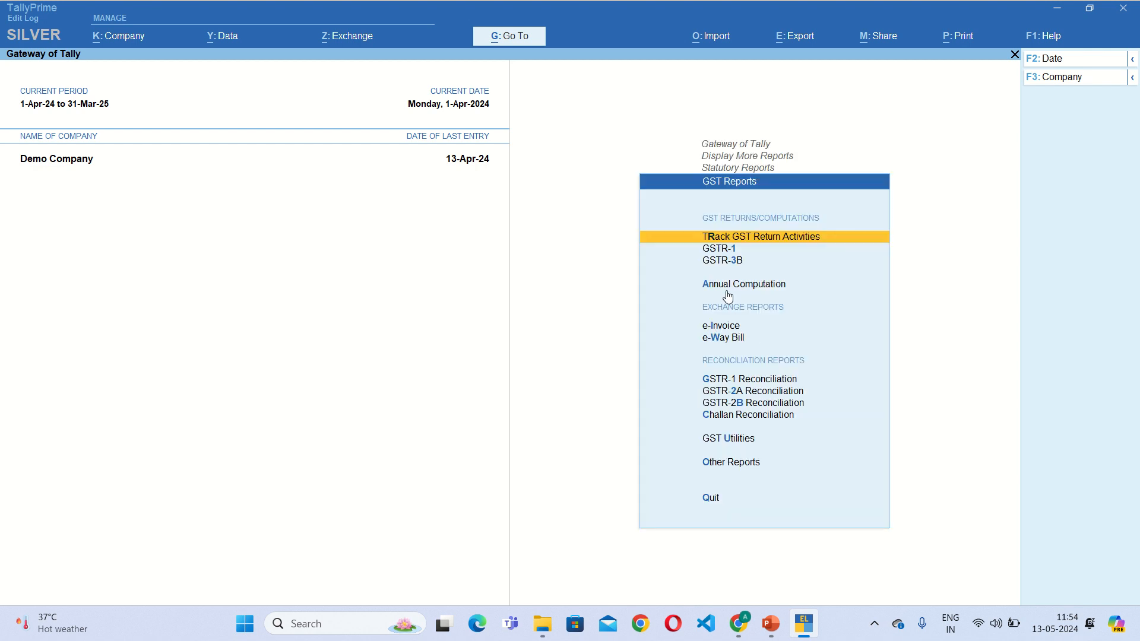
{"action": "left_click", "coordinate": [720, 251]}
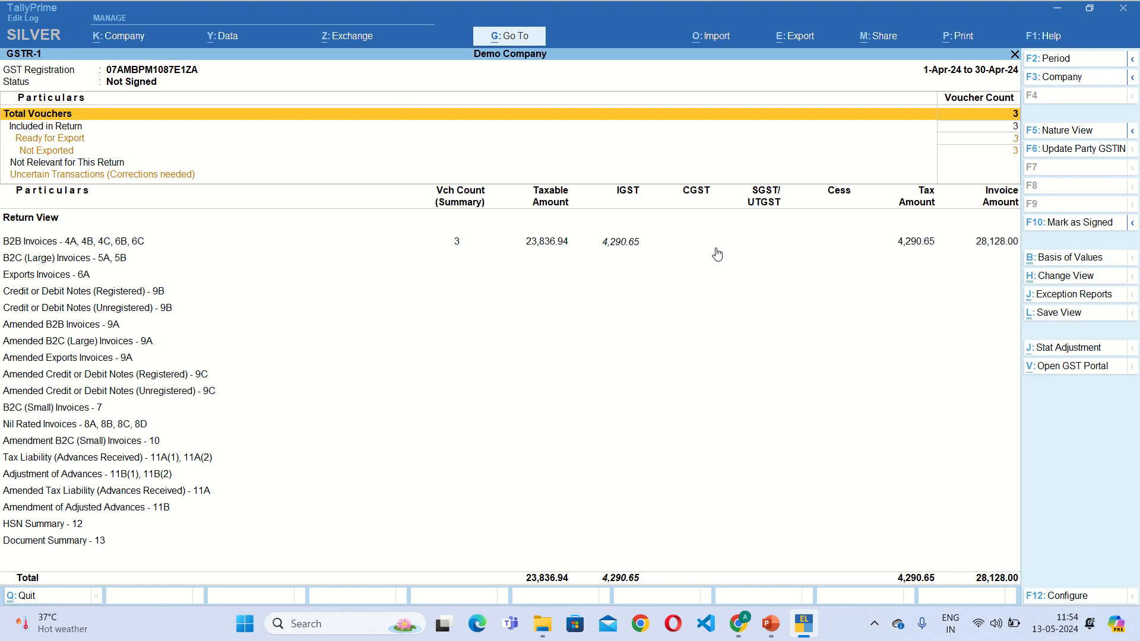
Step: Examine the GSTR-1 voucher status lines, from Total Vouchers through Not Exported, and the B2B Invoices line
{"action": "key", "text": "Down"}
{"action": "key", "text": "Down"}
{"action": "key", "text": "Down"}
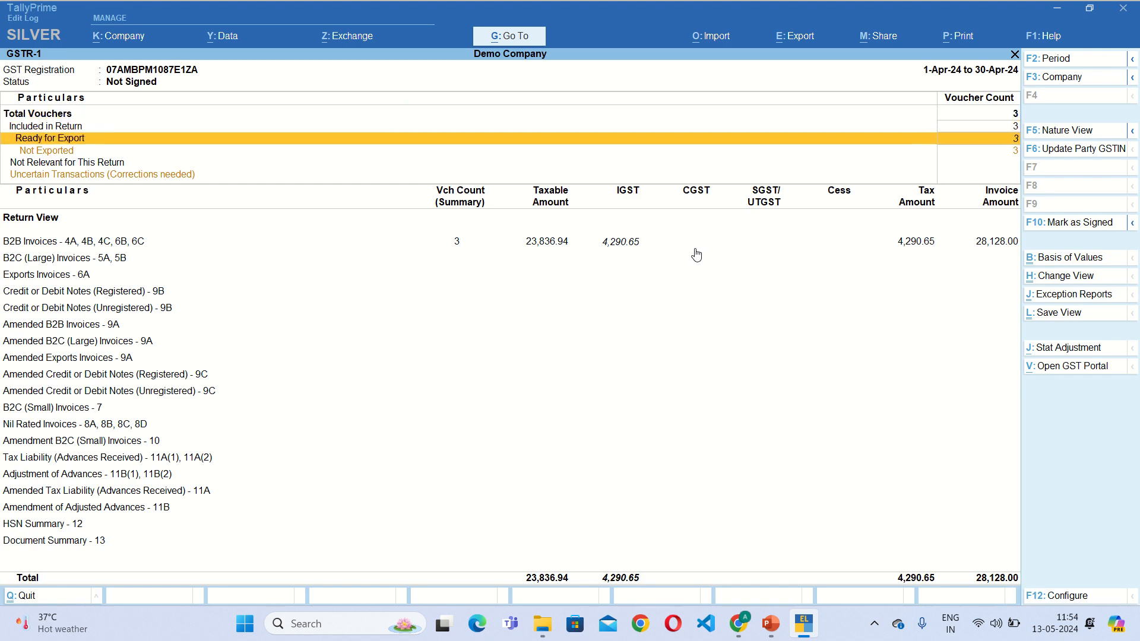
{"action": "key", "text": "Up"}
{"action": "key", "text": "Up"}
{"action": "key", "text": "Down"}
{"action": "key", "text": "Down"}
{"action": "key", "text": "Down"}
{"action": "key", "text": "Down"}
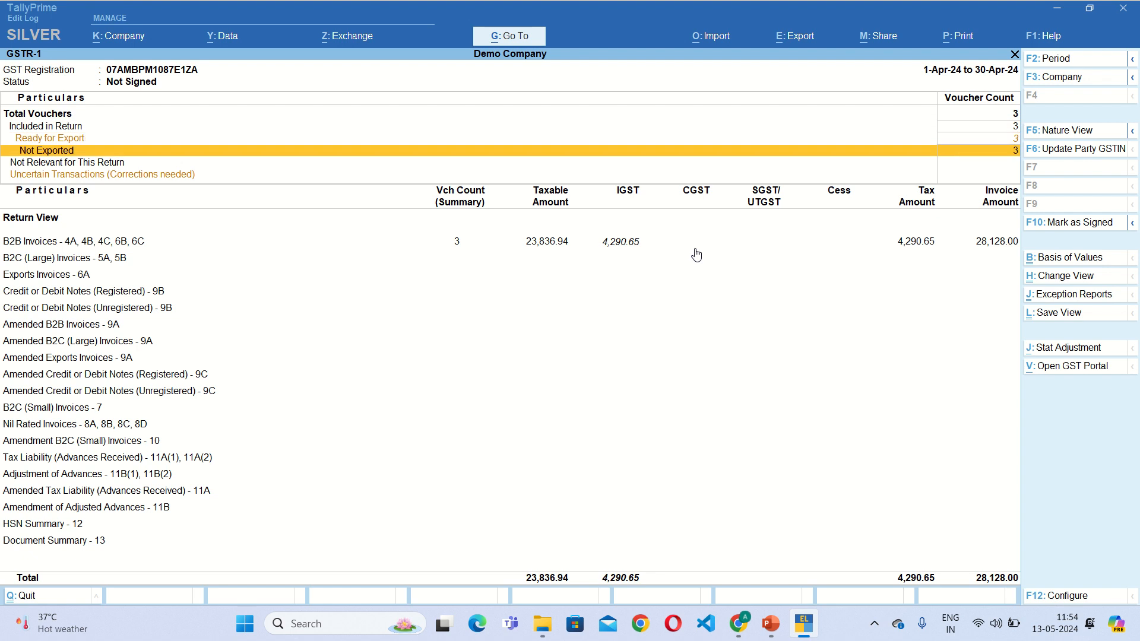
{"action": "key", "text": "Down"}
{"action": "key", "text": "Up"}
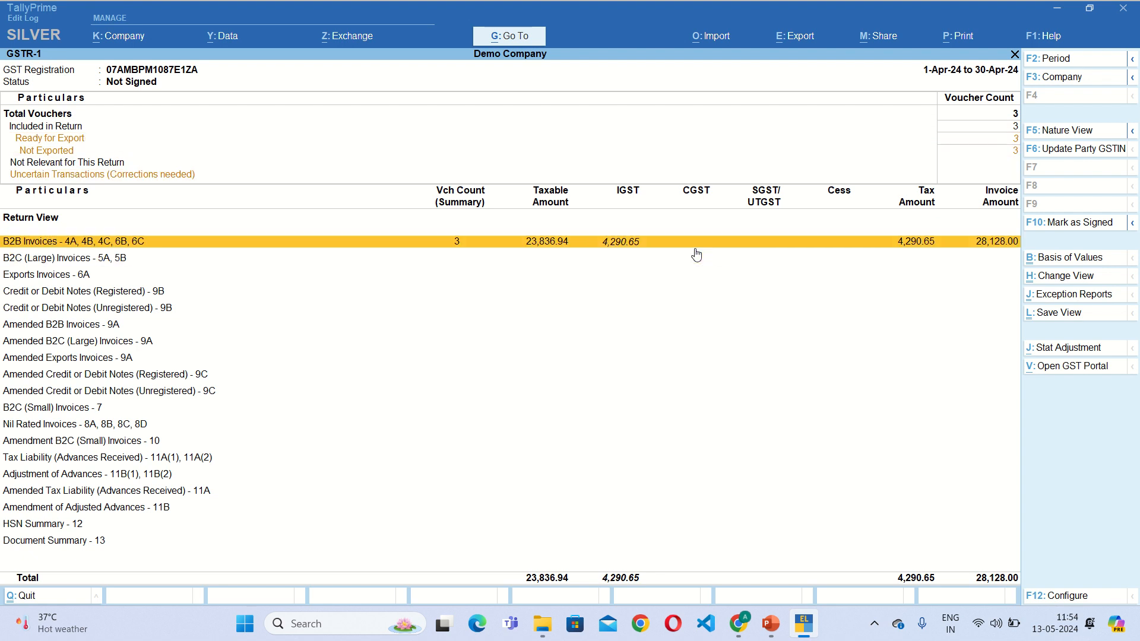
Step: View the party-wise summary of B2B Invoices - 4A, 4B, 4C, 6B, 6C, then go back to the Gateway of Tally
{"action": "key", "text": "Return"}
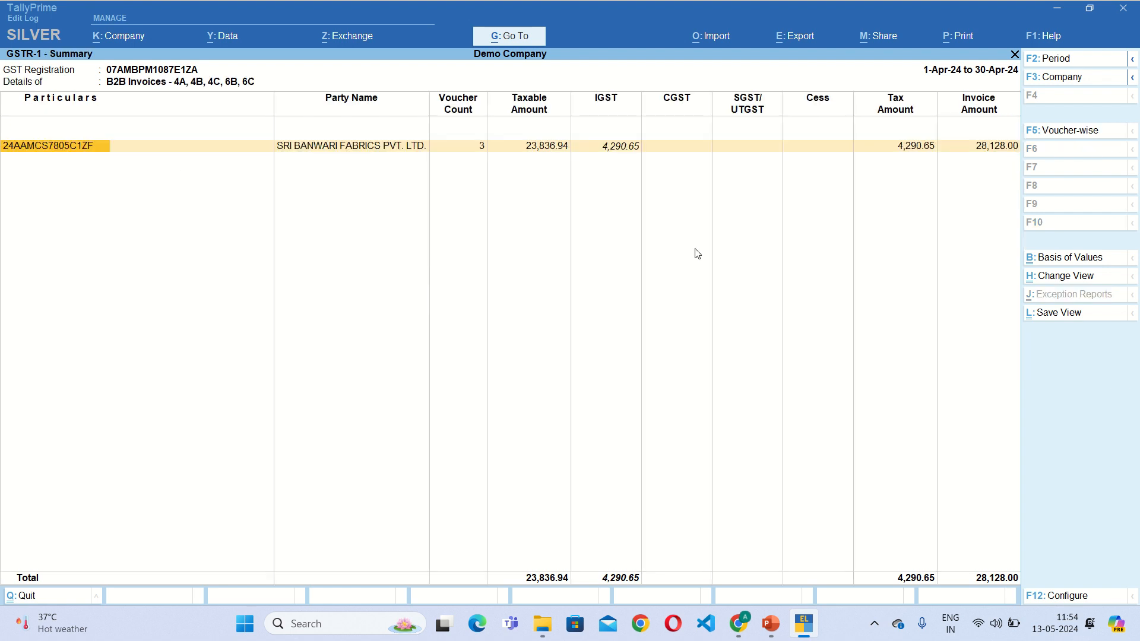
{"action": "key", "text": "Escape"}
{"action": "key", "text": "Escape"}
{"action": "key", "text": "Escape"}
{"action": "key", "text": "Escape"}
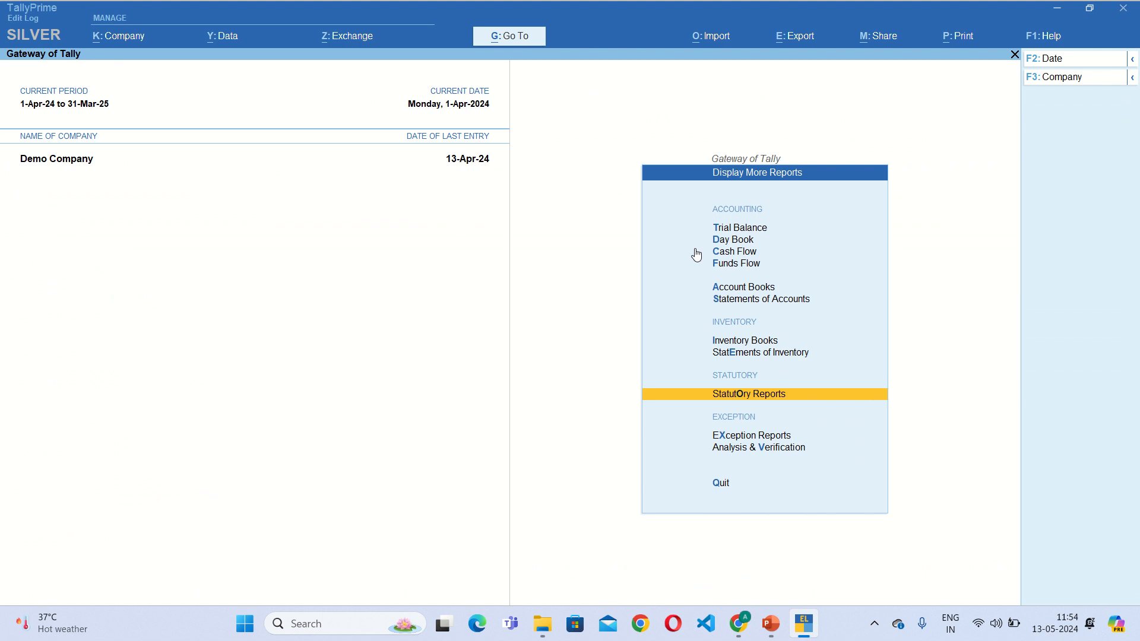
{"action": "key", "text": "Escape"}
{"action": "key", "text": "Escape"}
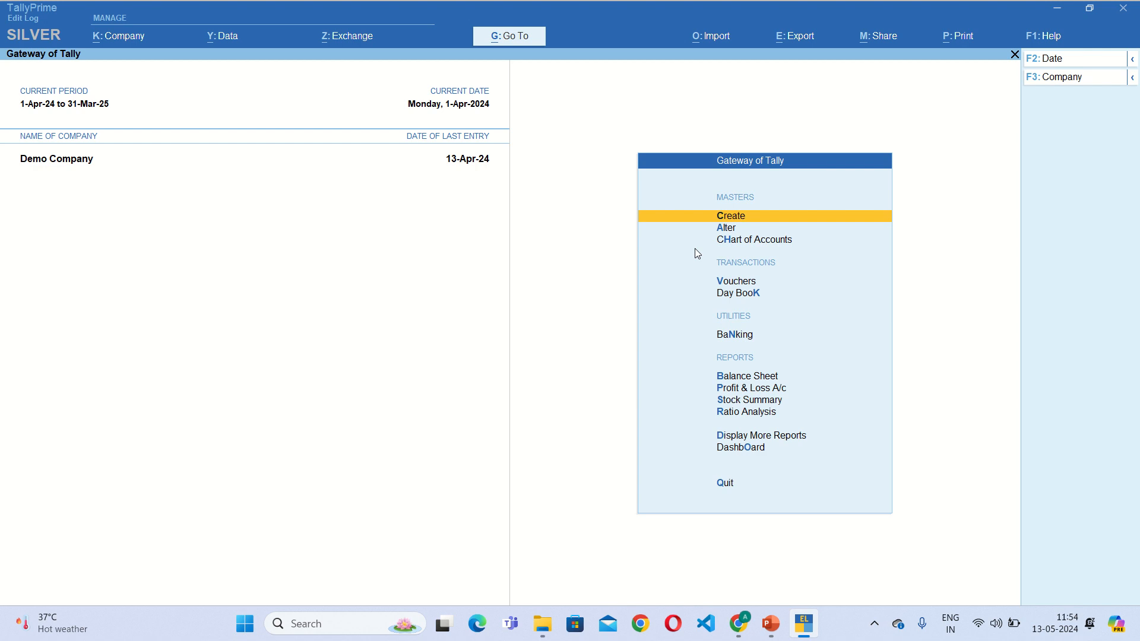
Step: Open the company's GST Rate and Other Details by setting Set/Alter Company GST Rate and Other Details to Yes in the company features
{"action": "key", "text": "F11"}
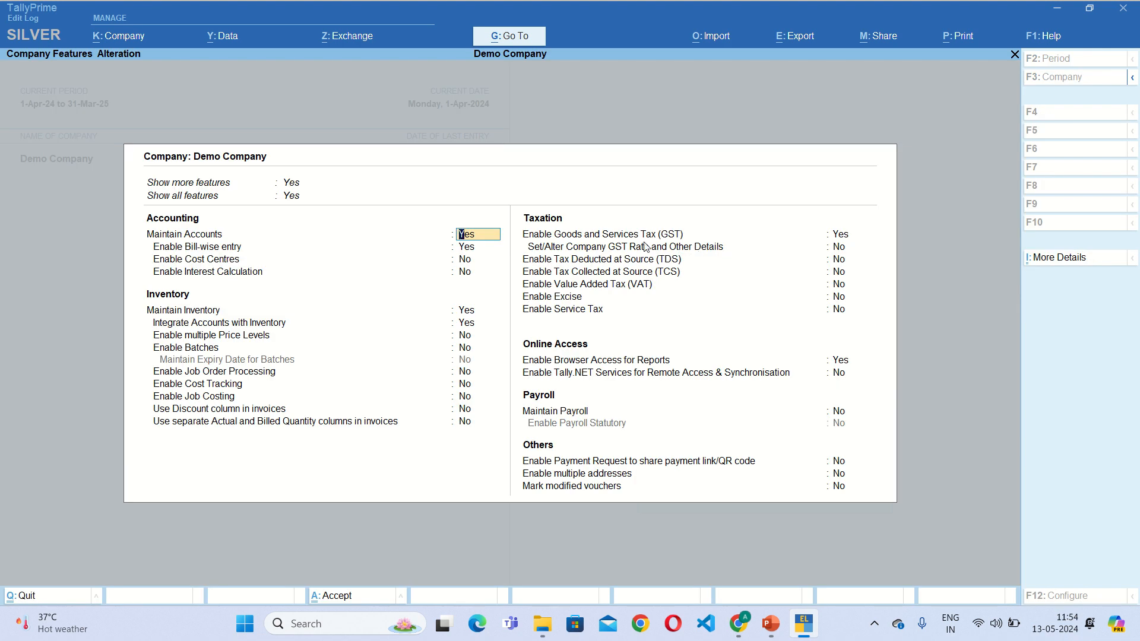
{"action": "left_click", "coordinate": [840, 249]}
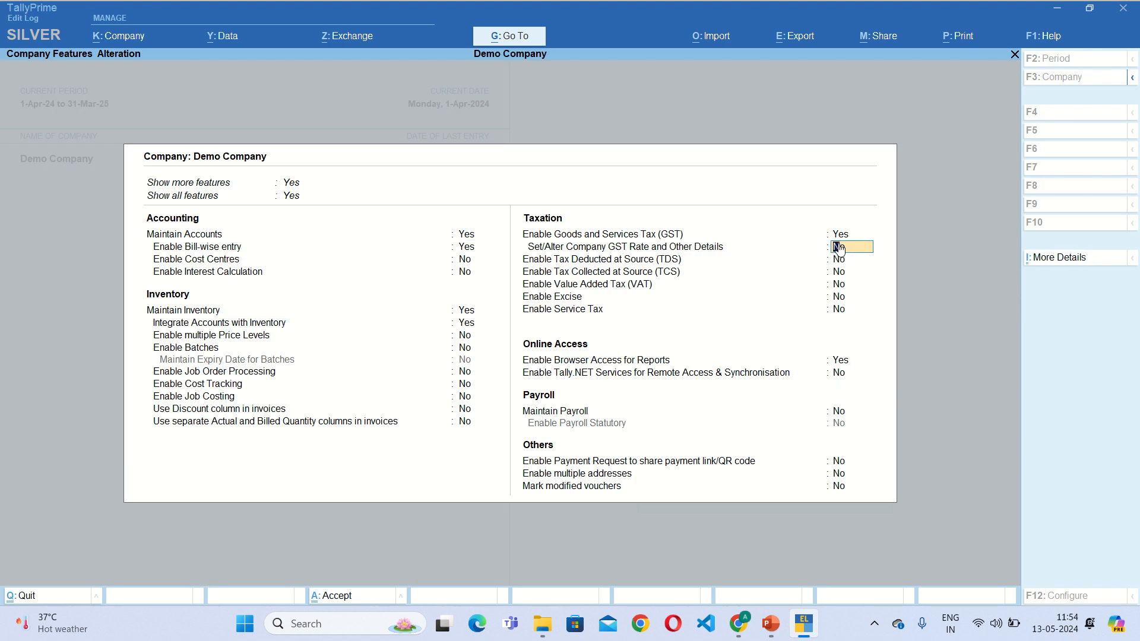
{"action": "type", "text": "y"}
{"action": "key", "text": "Return"}
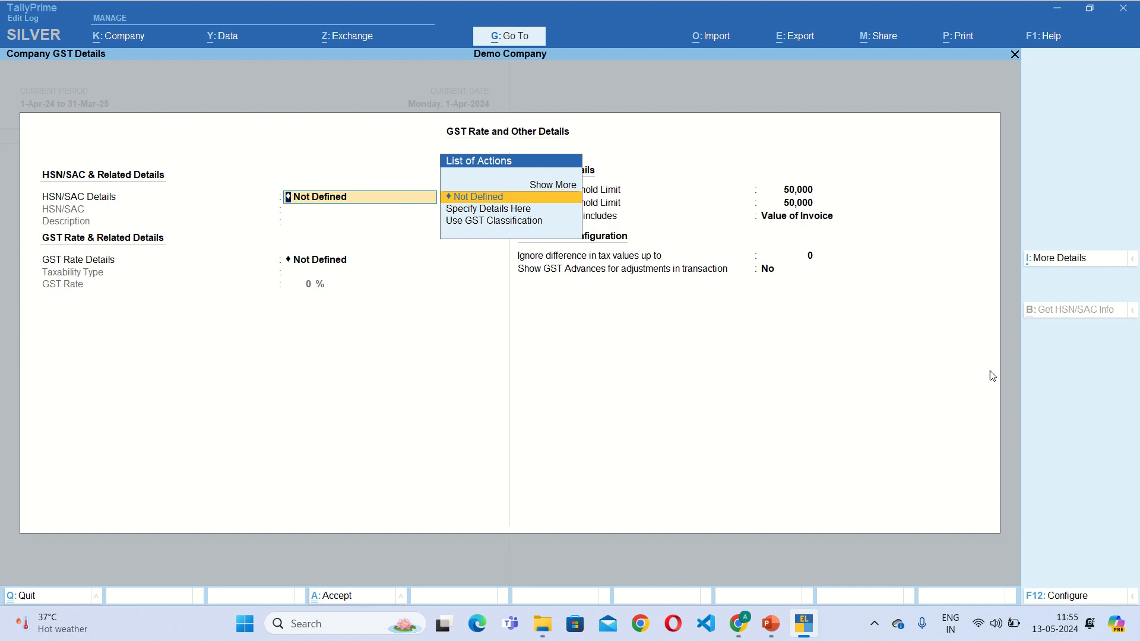
Step: Ignore tax value differences up to 0.10 when actual tax is Greater or Lesser than Computed Tax, and save the company features with Accept Master
{"action": "left_click", "coordinate": [807, 260]}
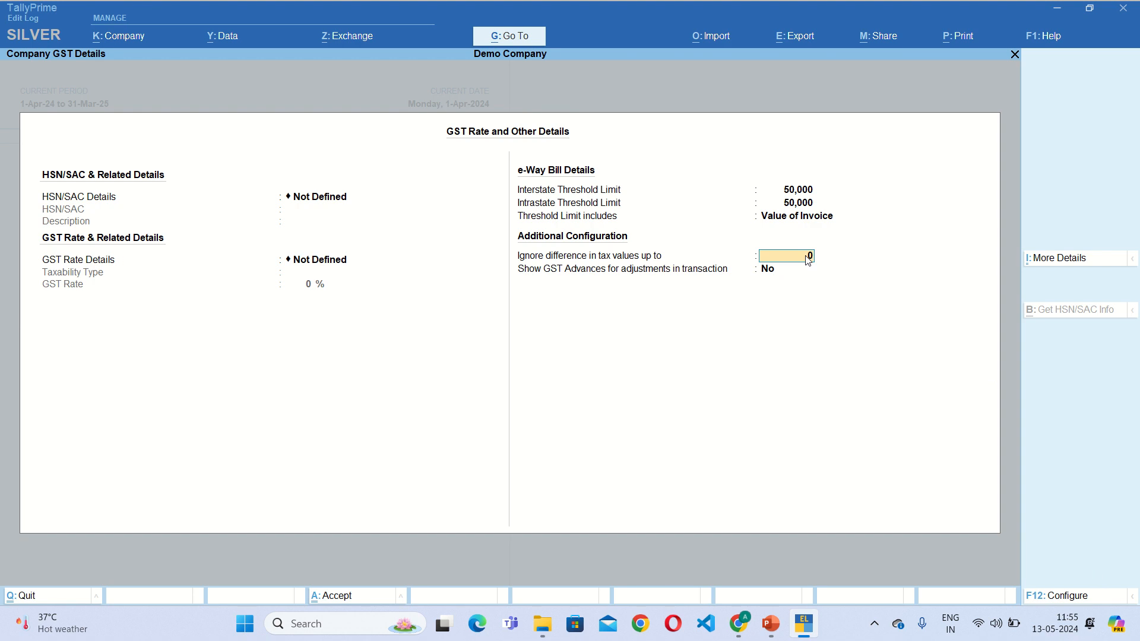
{"action": "type", "text": "1"}
{"action": "key", "text": "Return"}
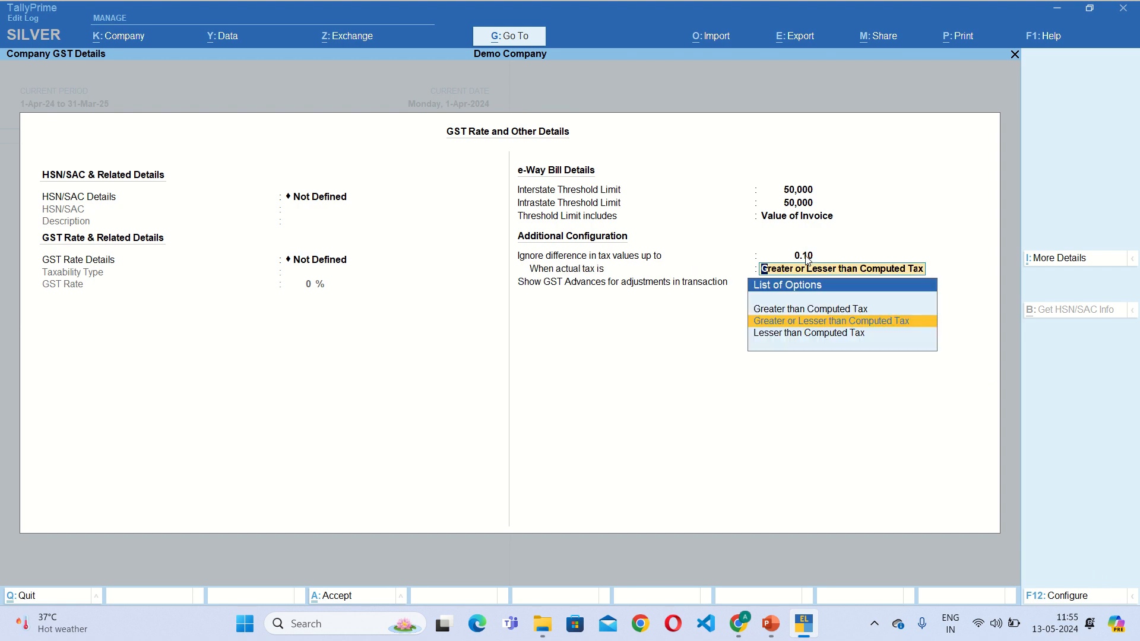
{"action": "key", "text": "Return"}
{"action": "key", "text": "BackSpace"}
{"action": "key", "text": "Return"}
{"action": "key", "text": "Return"}
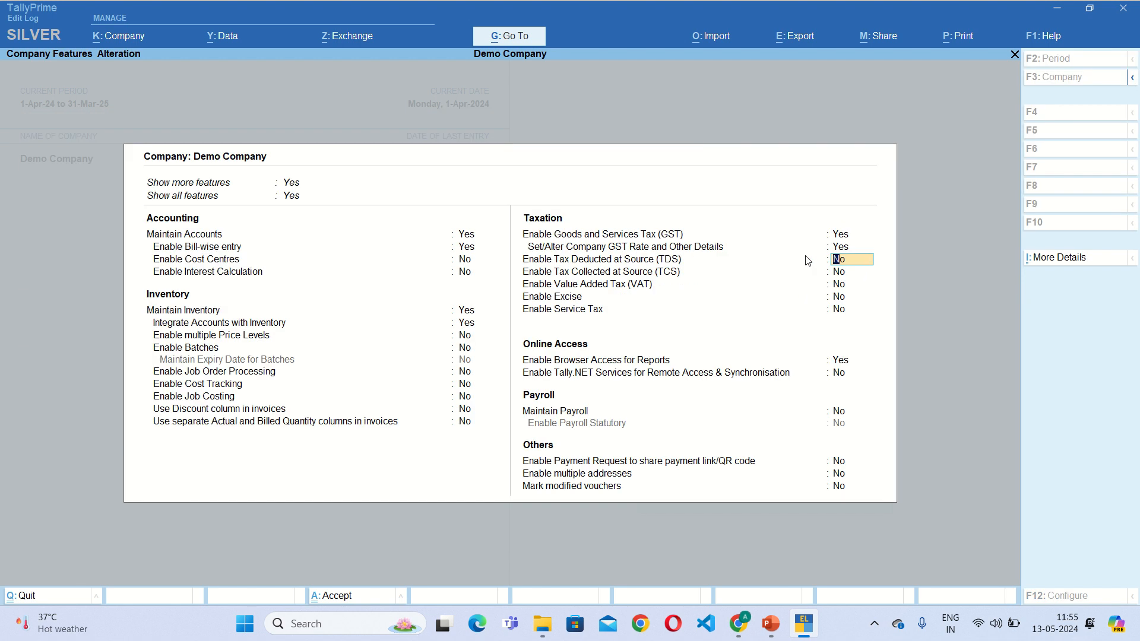
{"action": "key", "text": "ctrl+a"}
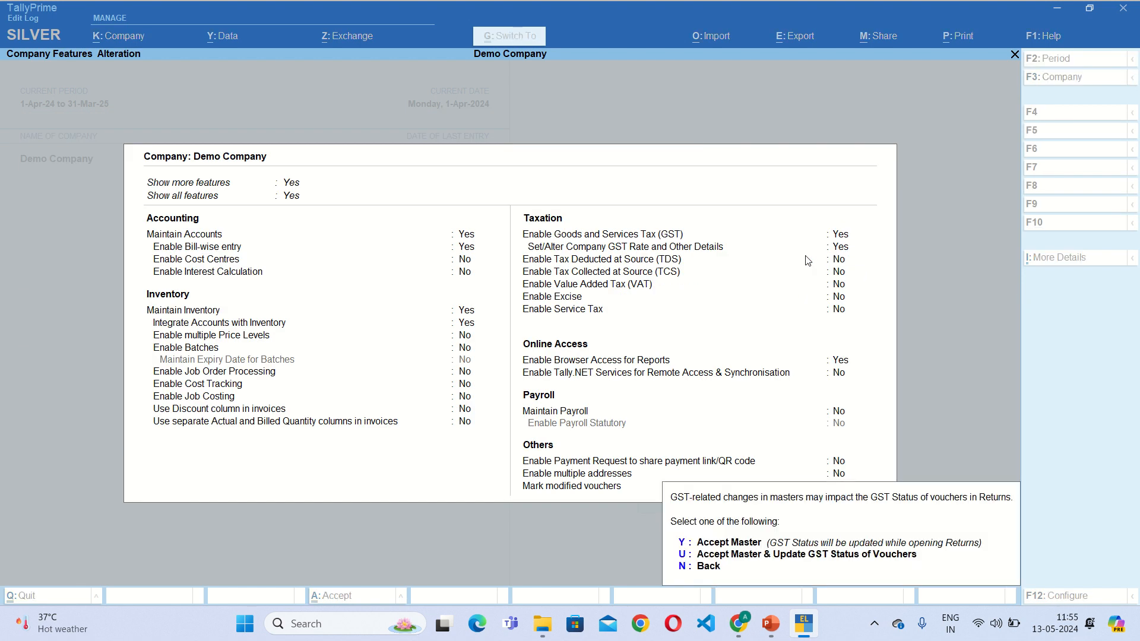
{"action": "key", "text": "y"}
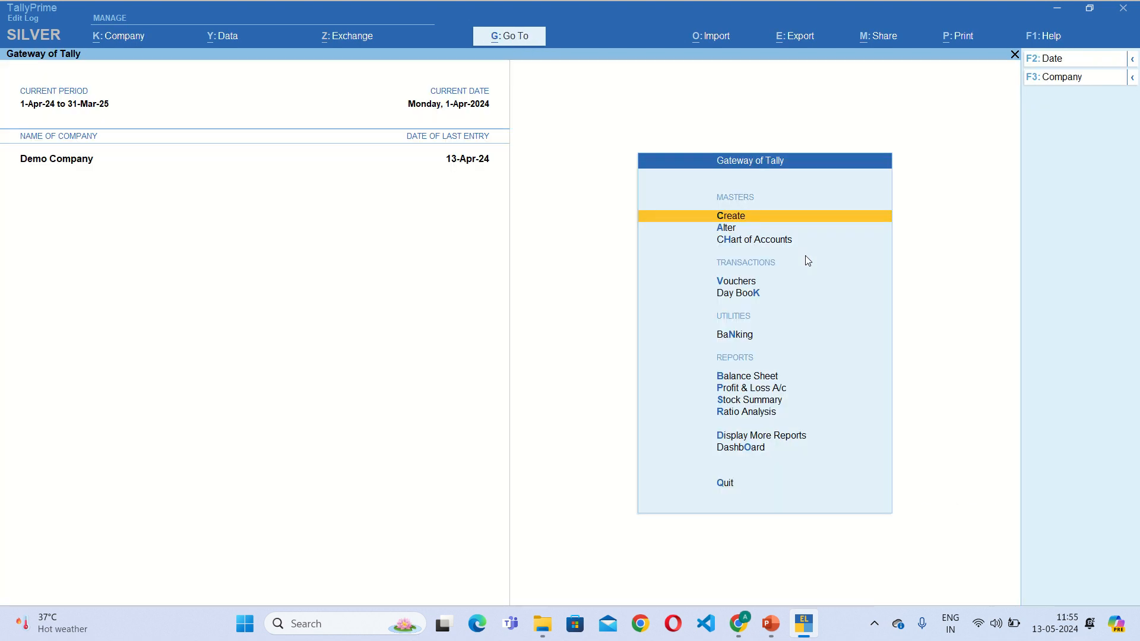